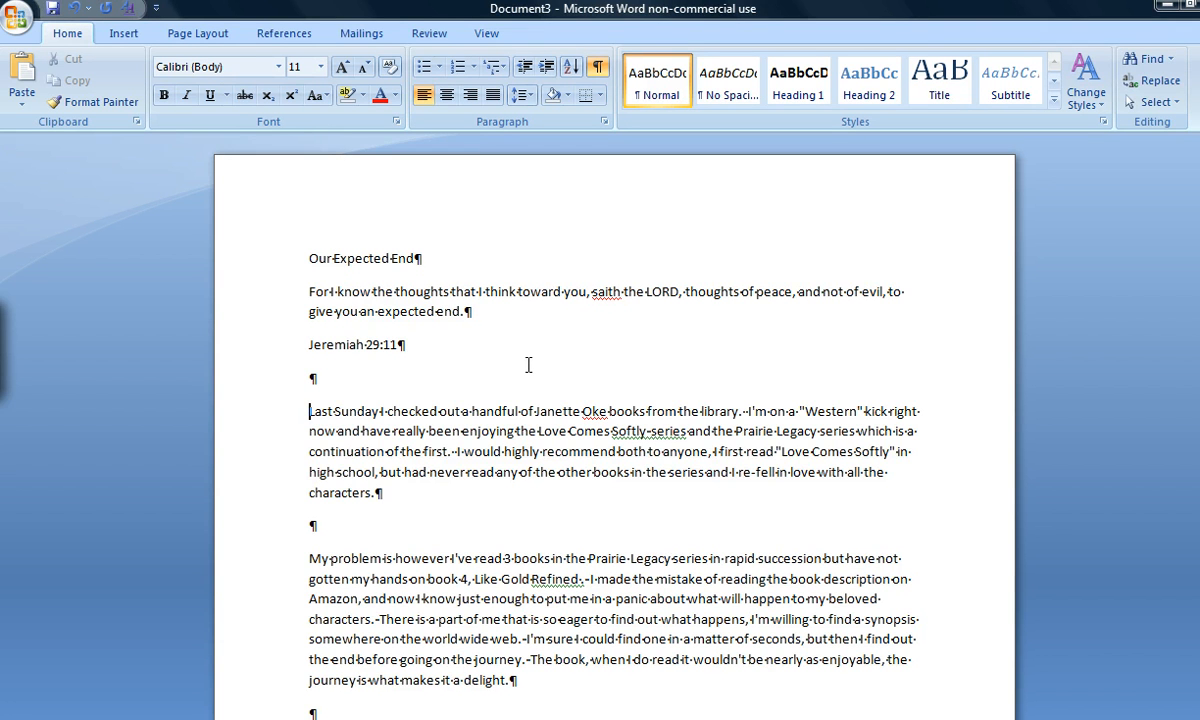
Apply the Heading 1 style to the "Our Expected End" title line
drag(333, 259, 430, 259)
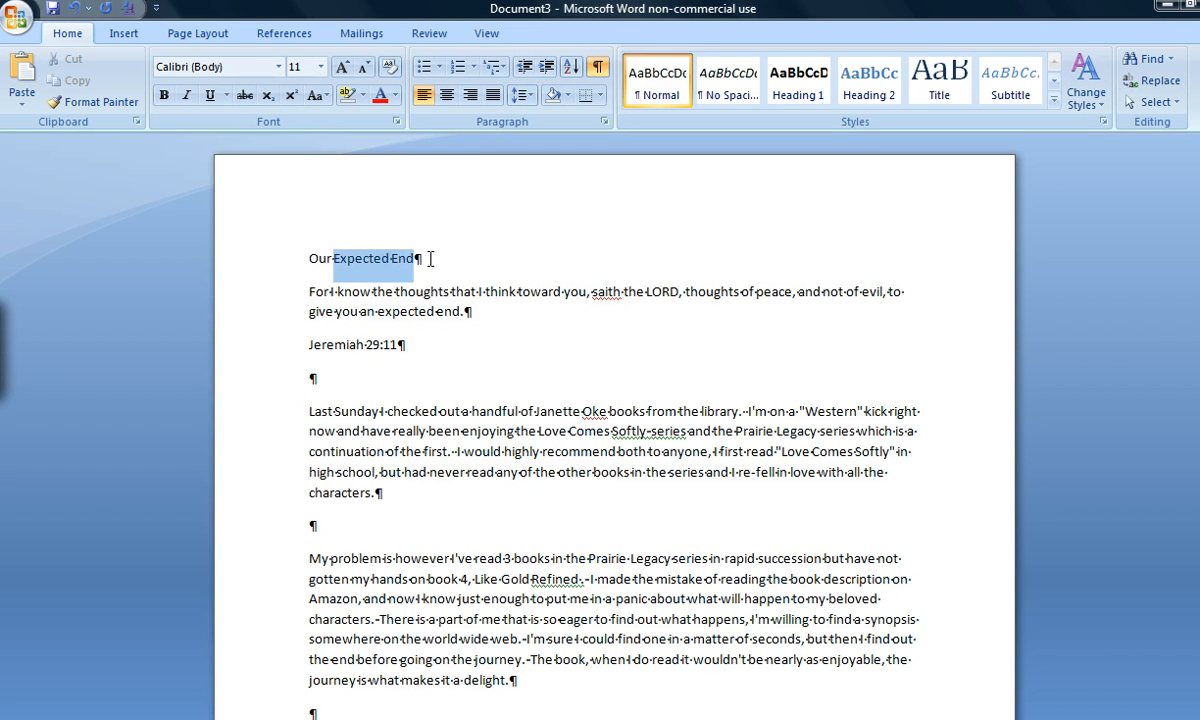
click(300, 260)
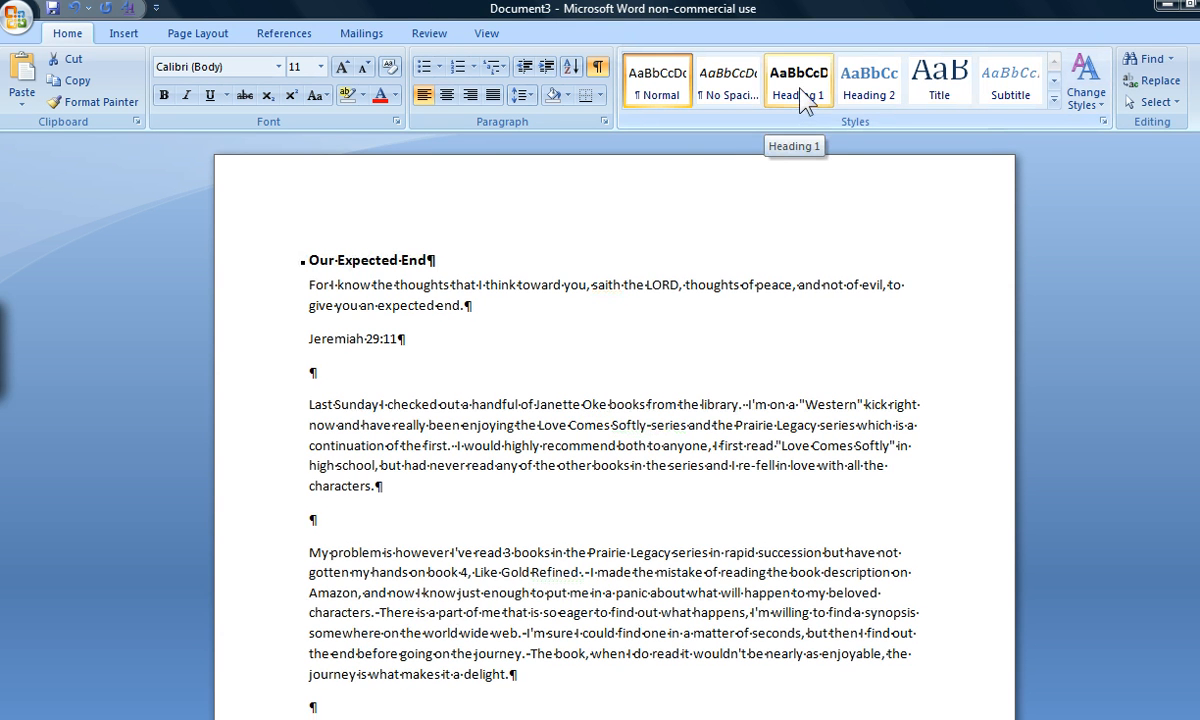
click(800, 100)
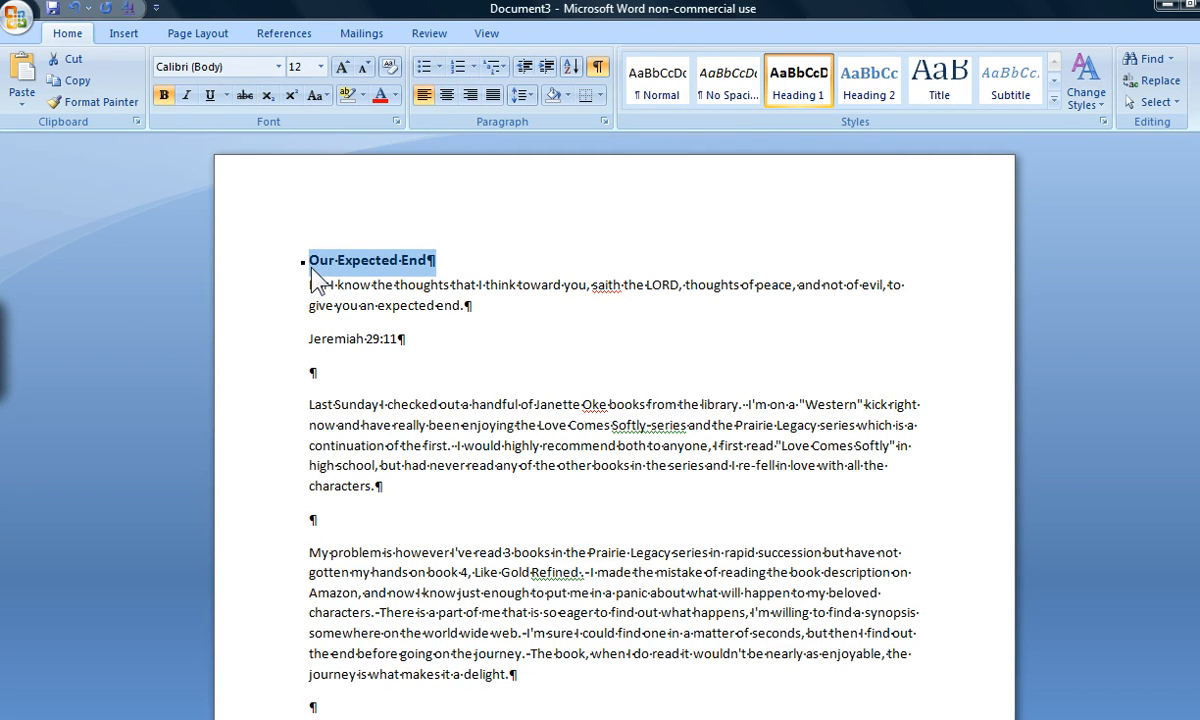
Delete the blank paragraphs before the paragraphs starting "Last Sunday" and "My problem is however"
click(305, 404)
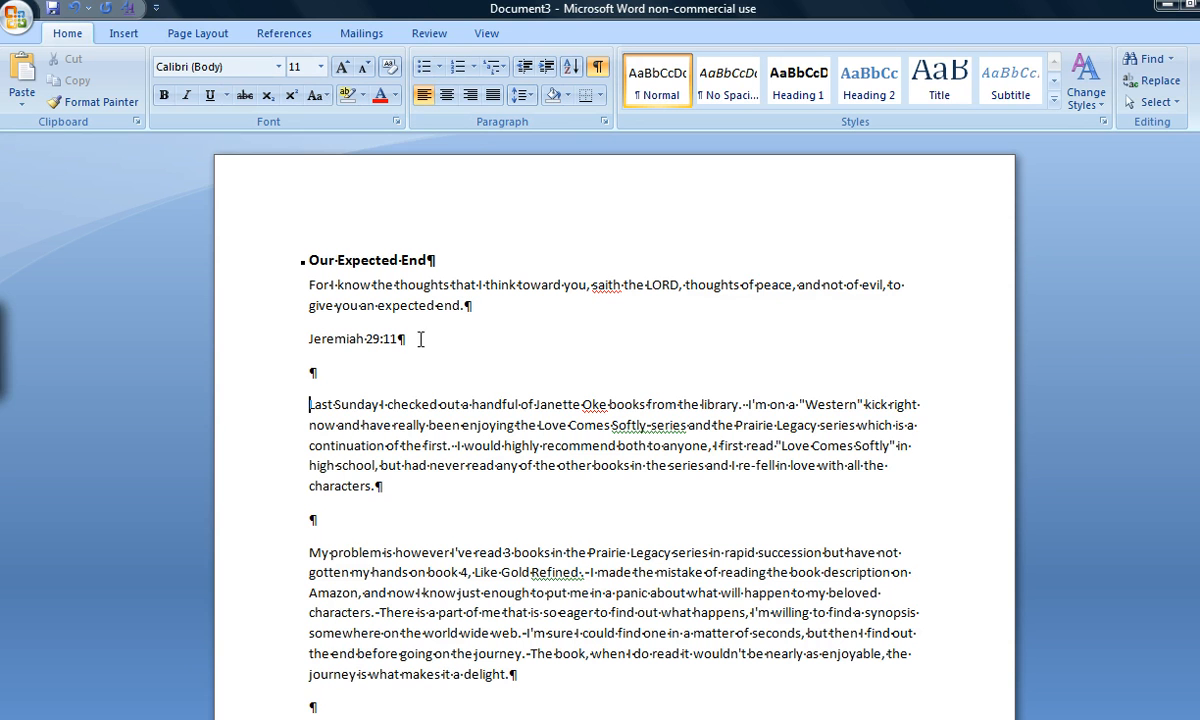
click(315, 370)
key(ctrl)
key(BackSpace)
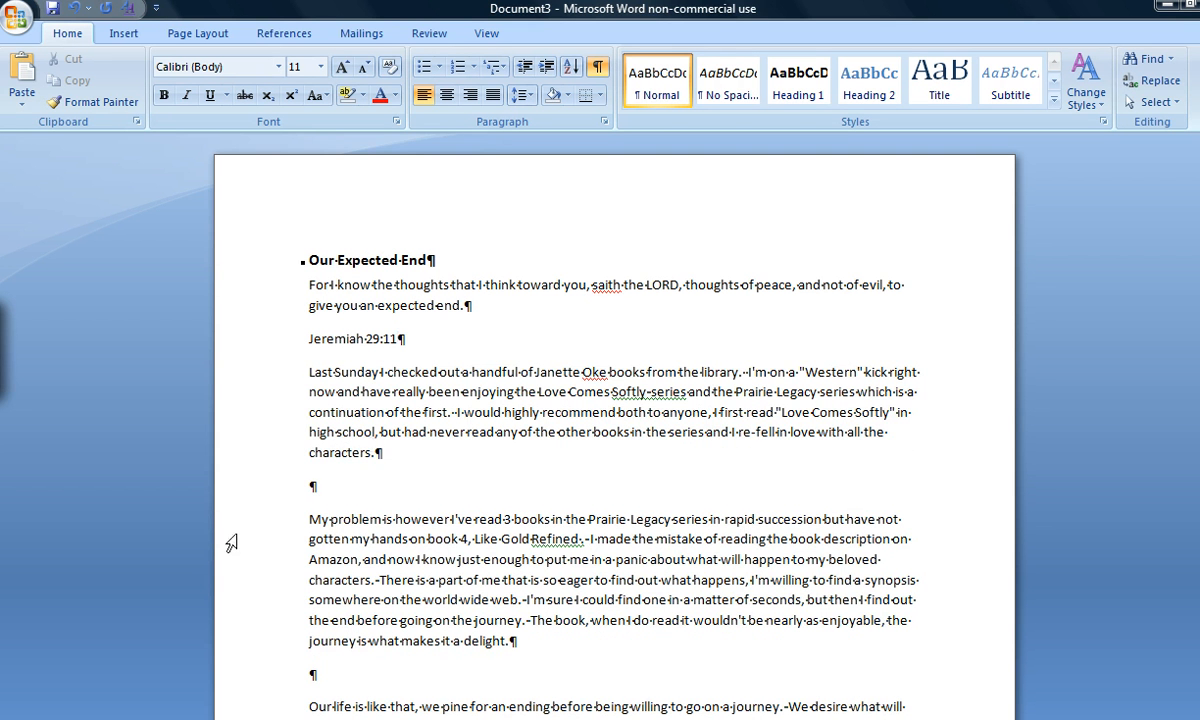
key(BackSpace)
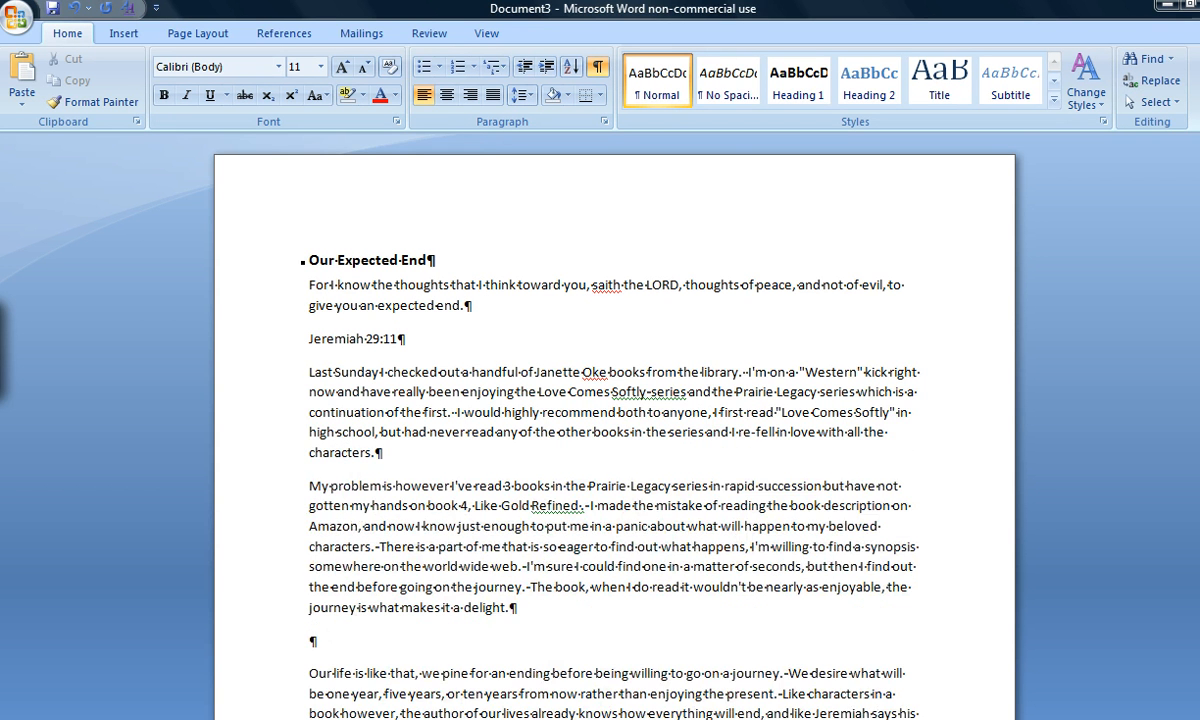
Delete the blank paragraphs before the paragraphs starting "Our life is like that" and "I read a book not too long ago"
key(Down)
scroll(430, 416, down, 2)
scroll(430, 416, down, 1)
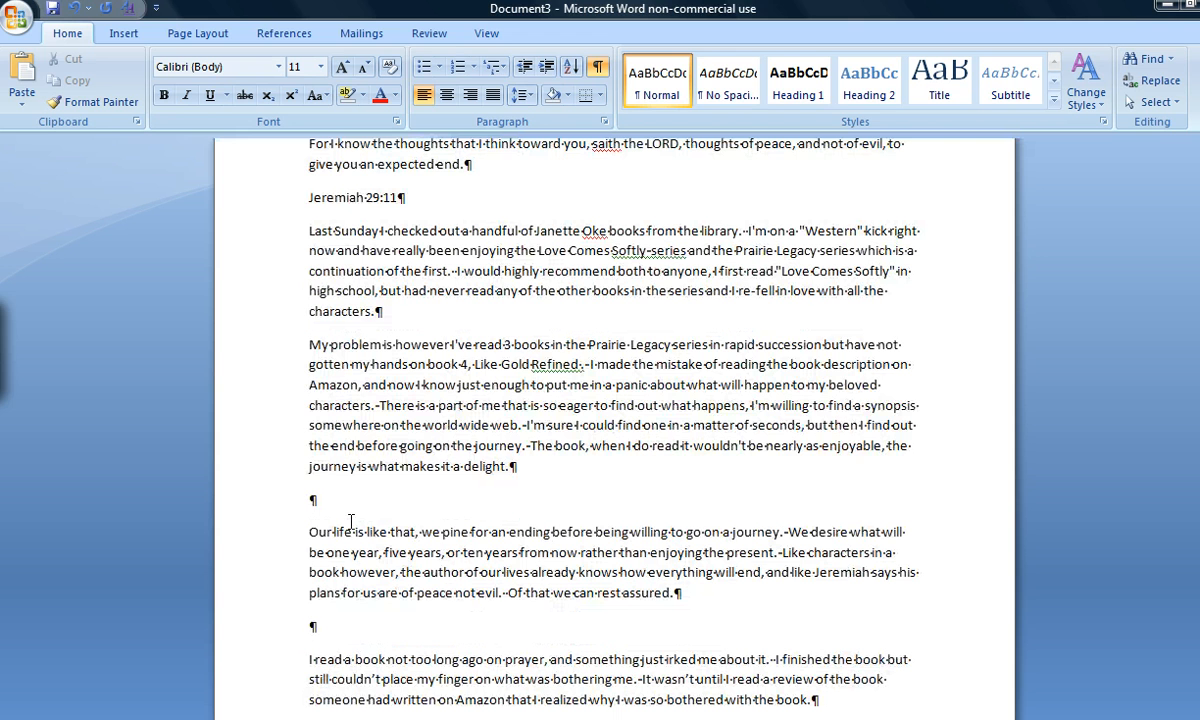
click(307, 532)
key(BackSpace)
click(307, 628)
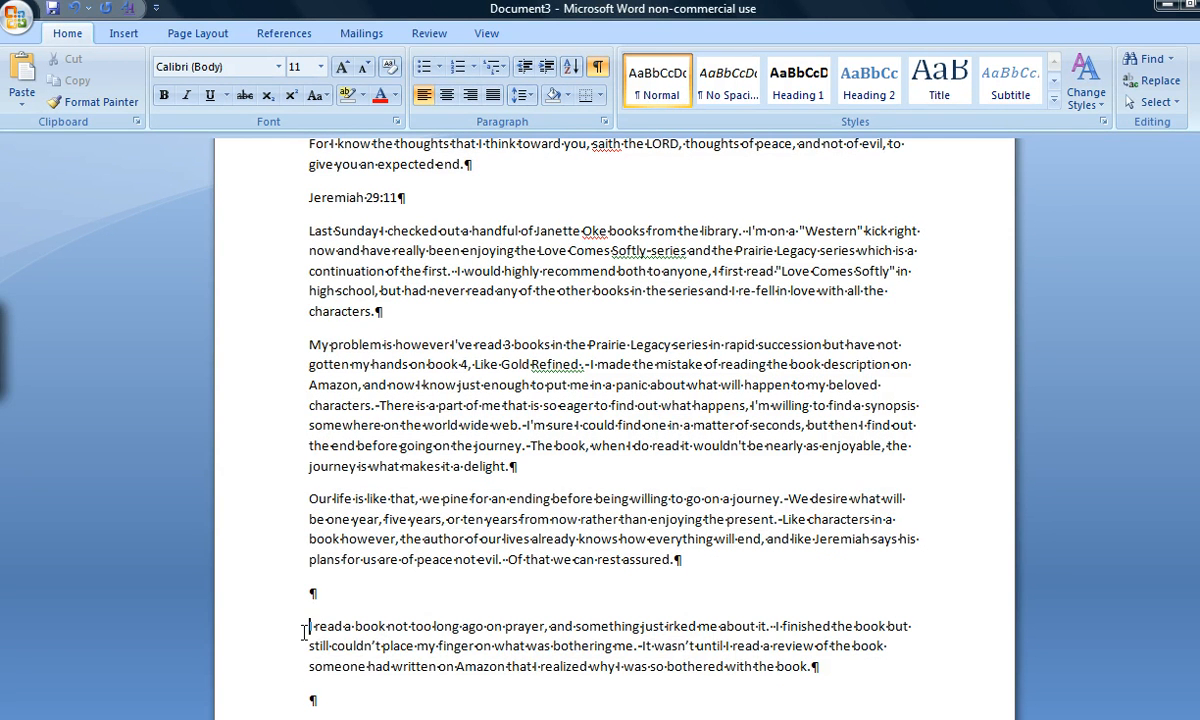
key(BackSpace)
Delete both blank paragraphs before the paragraph starting "I was so excited"
scroll(303, 610, down, 3)
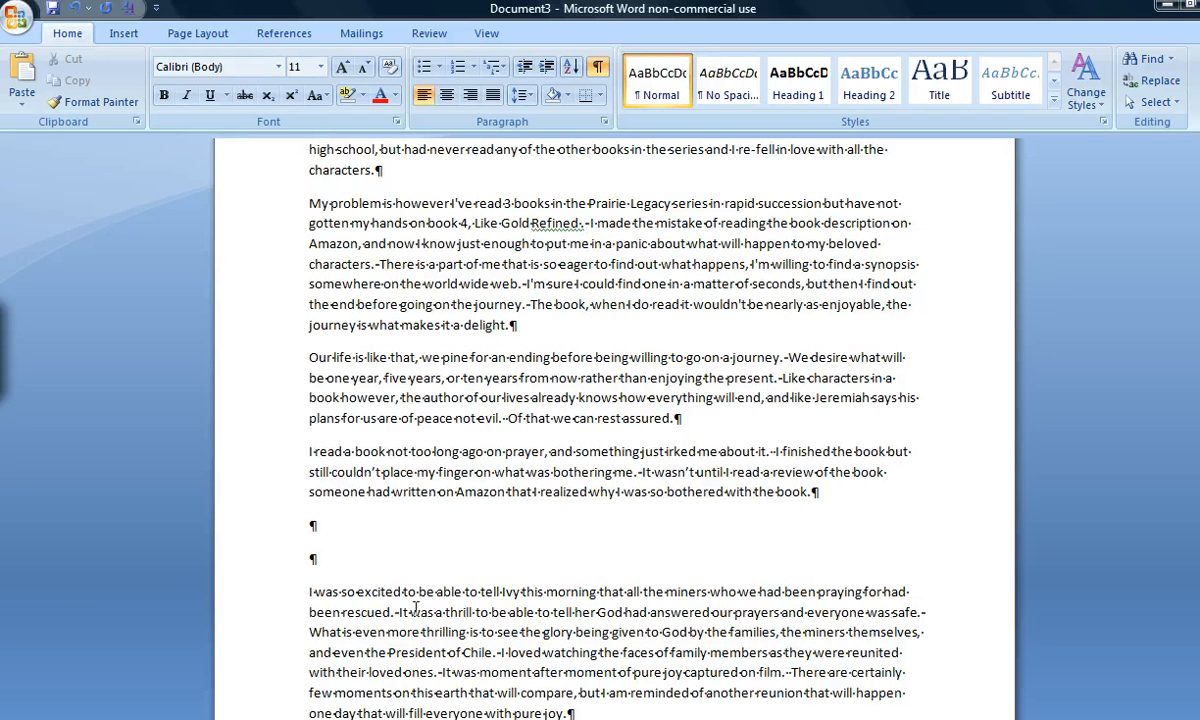
click(307, 592)
key(BackSpace)
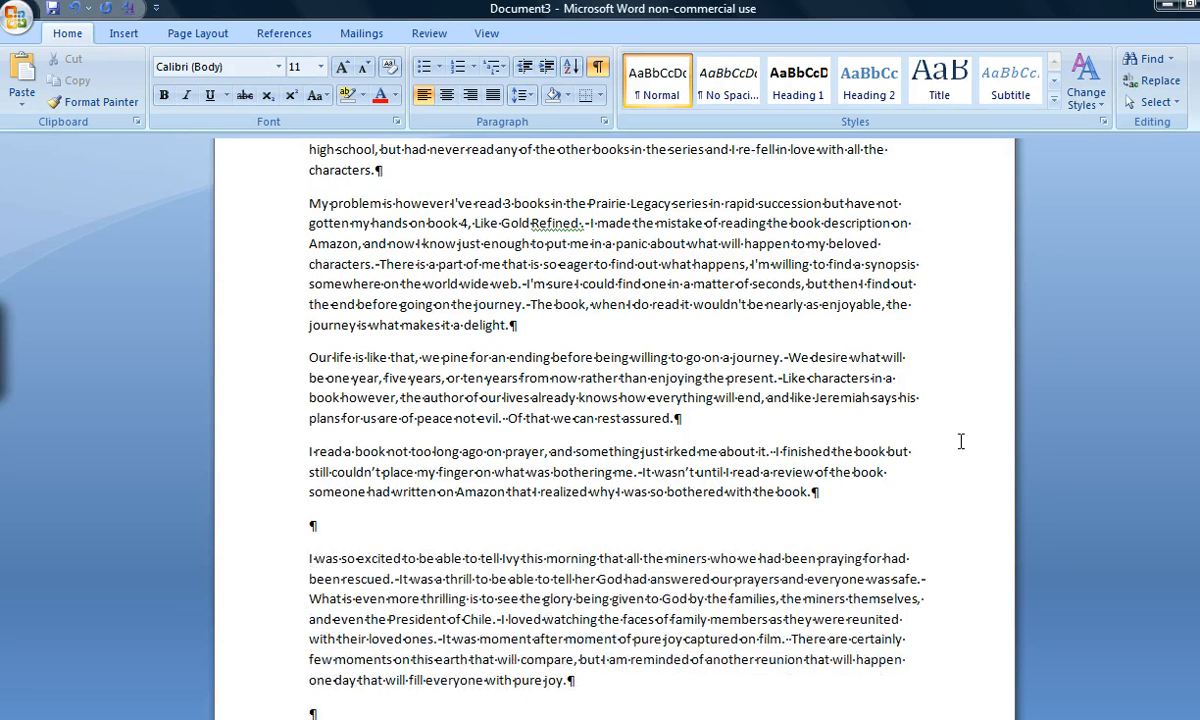
key(BackSpace)
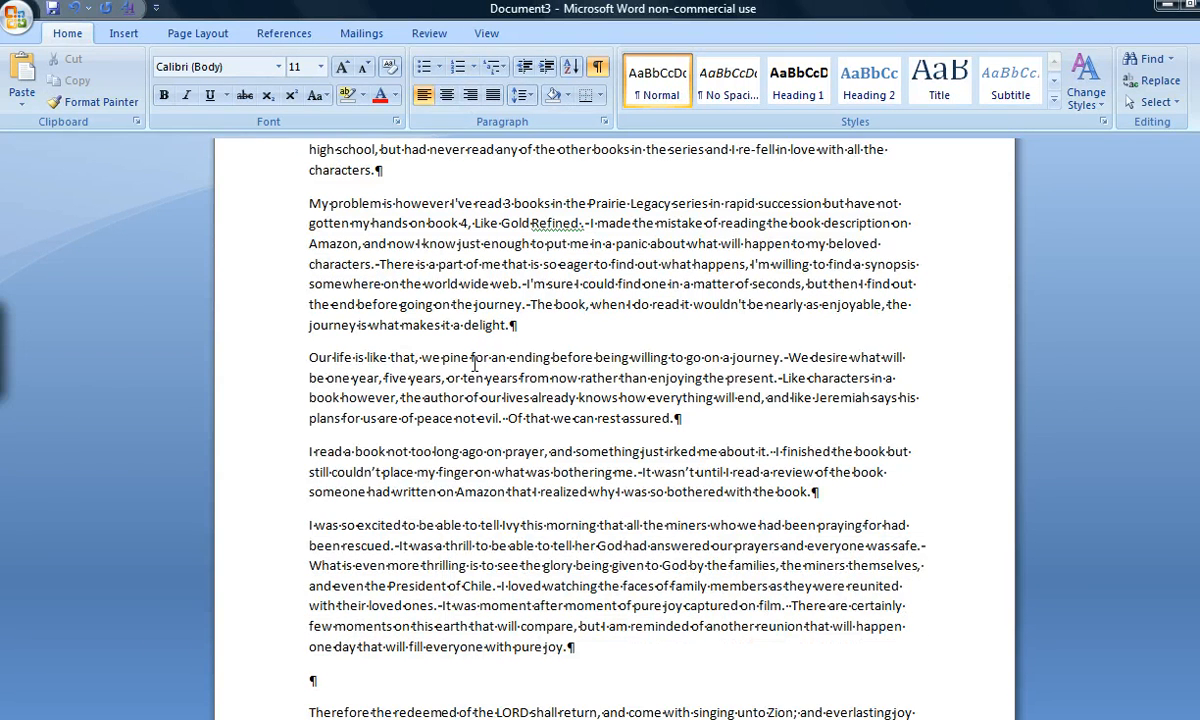
Select the whole "Hear, O Israel" scripture passage above the Deut. 6:4-9 reference
scroll(530, 492, down, 1)
scroll(530, 492, down, 1)
scroll(530, 492, down, 3)
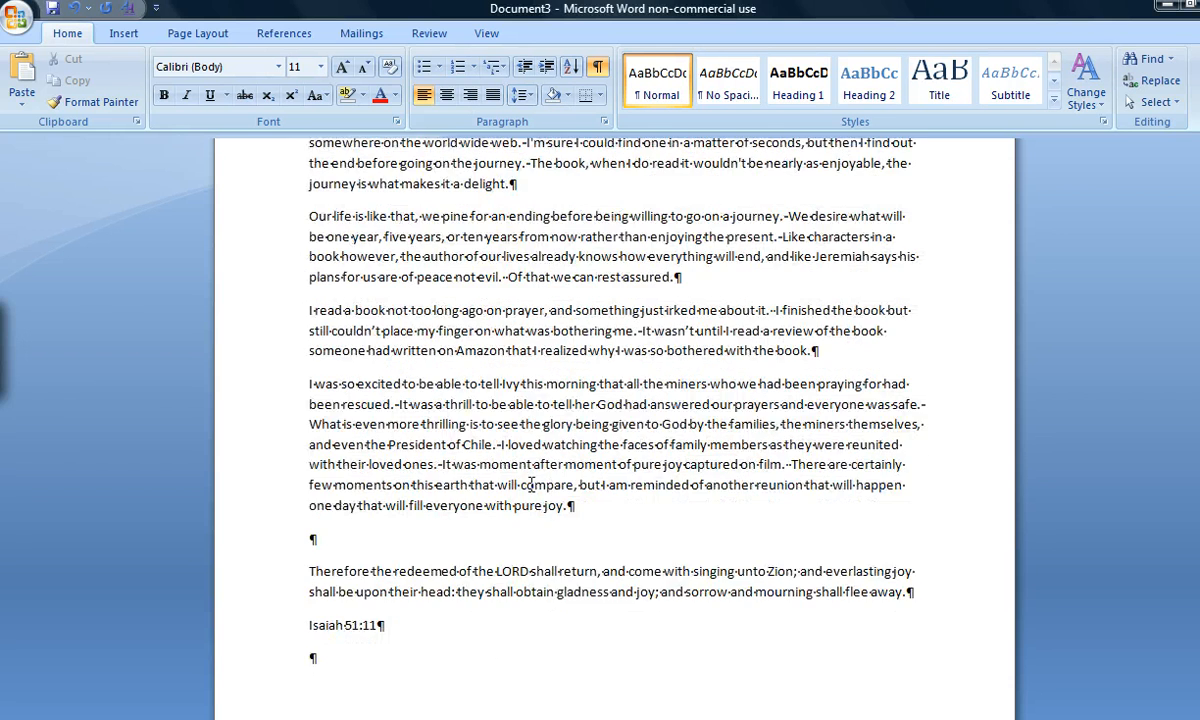
scroll(531, 485, down, 3)
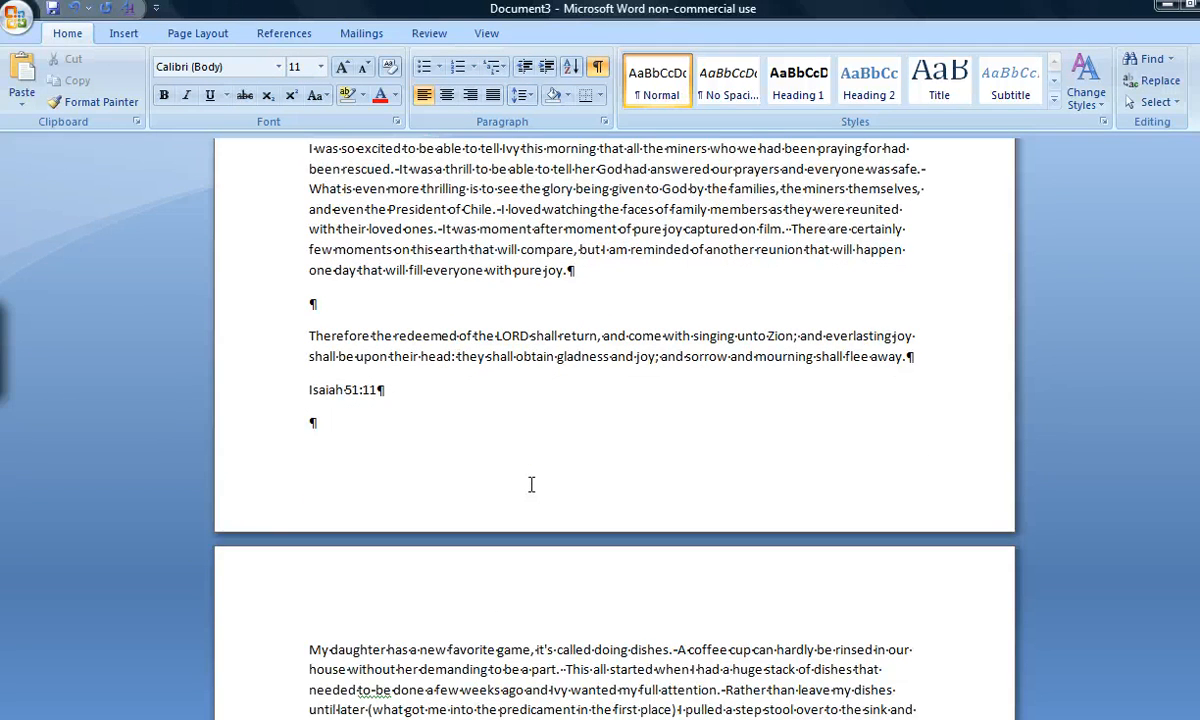
scroll(531, 485, down, 1)
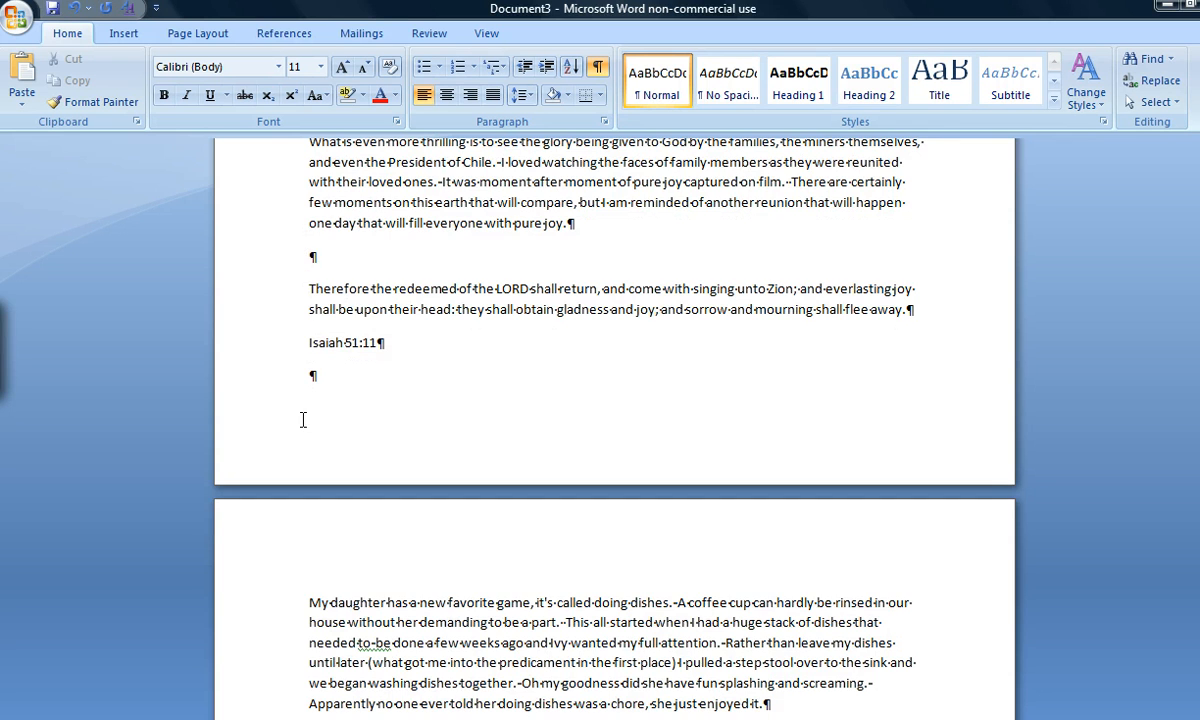
scroll(303, 420, down, 11)
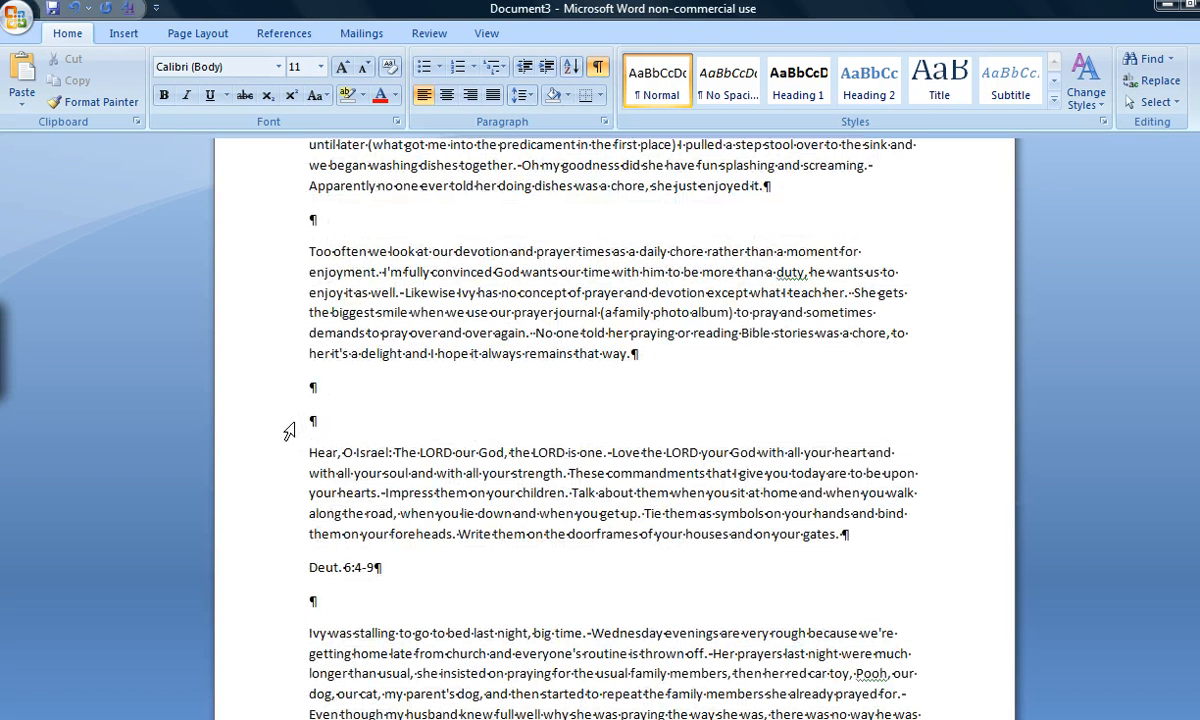
click(305, 384)
key(shift+Down)
key(shift+Down)
scroll(312, 405, down, 3)
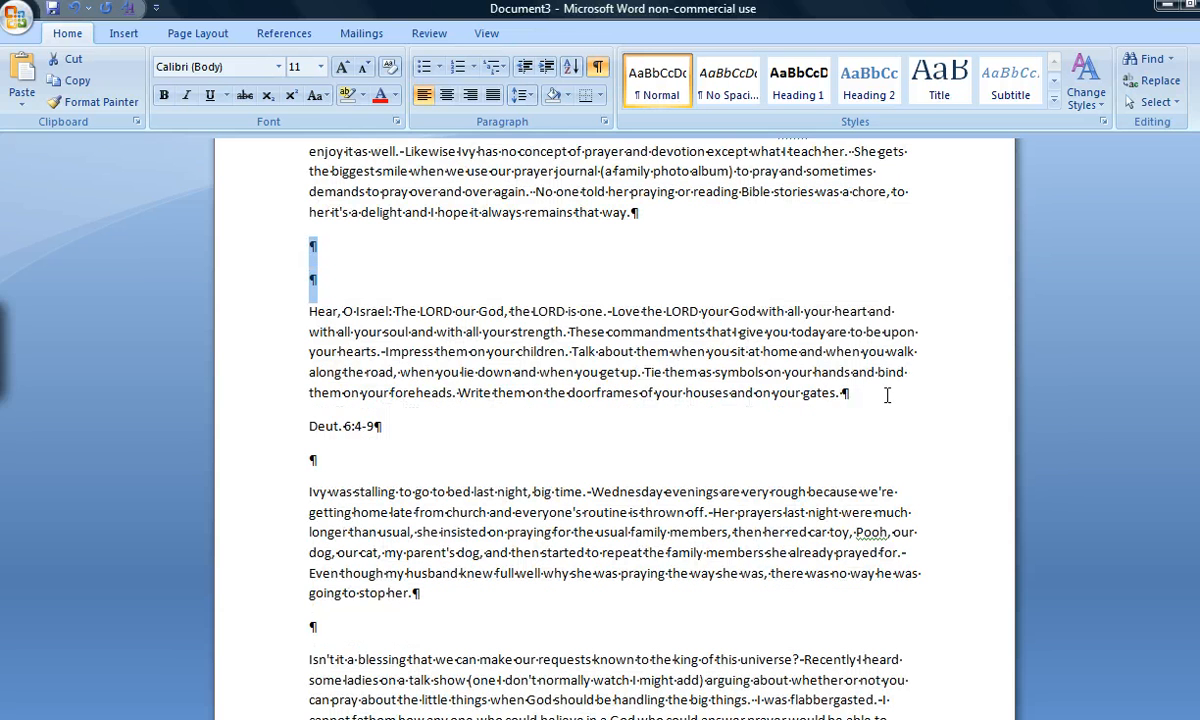
drag(714, 372, 309, 308)
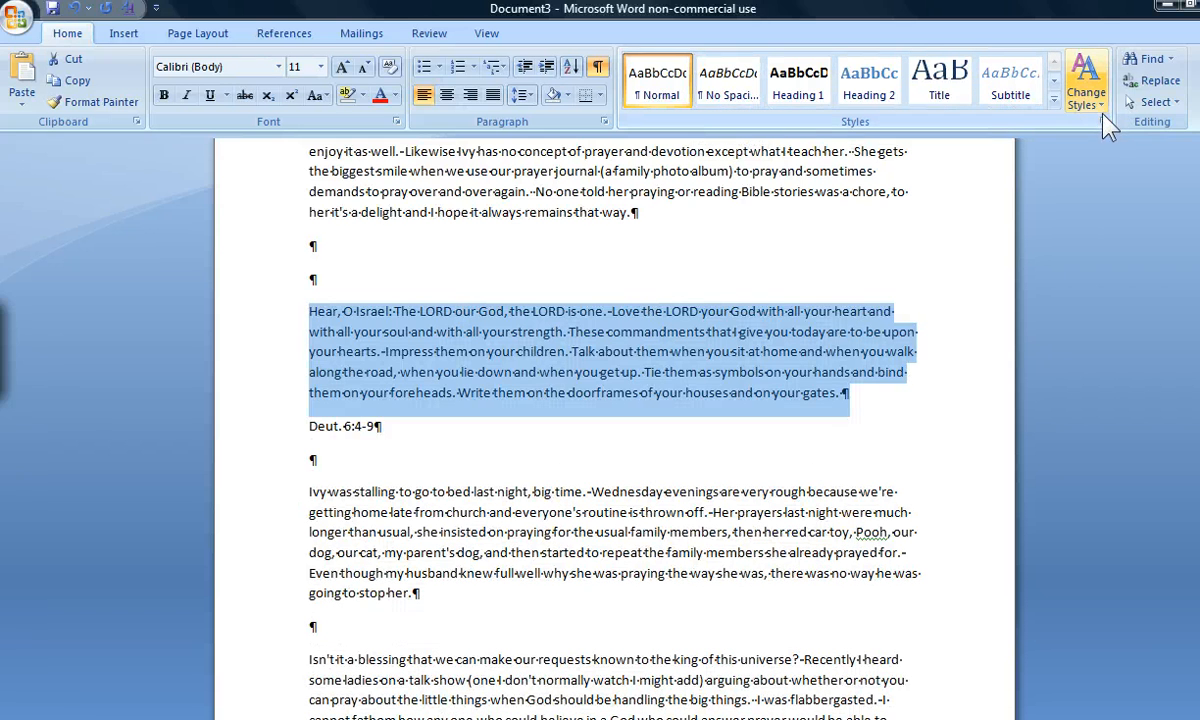
click(1106, 113)
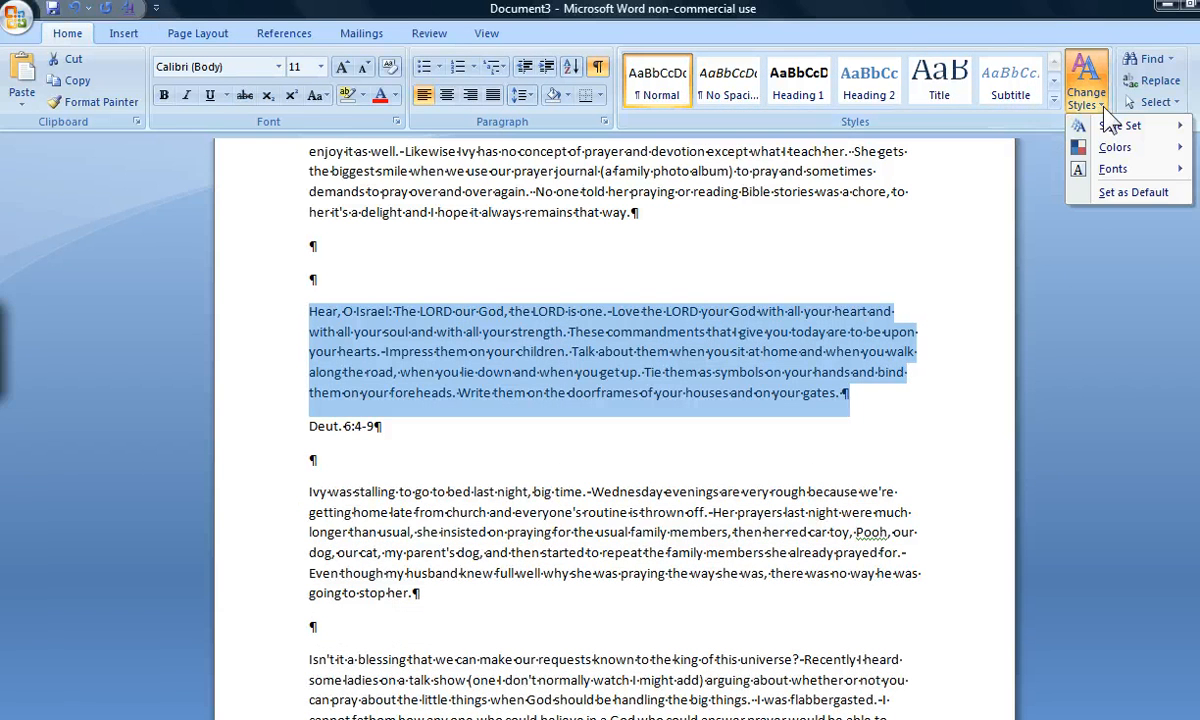
mouse_move(1100, 124)
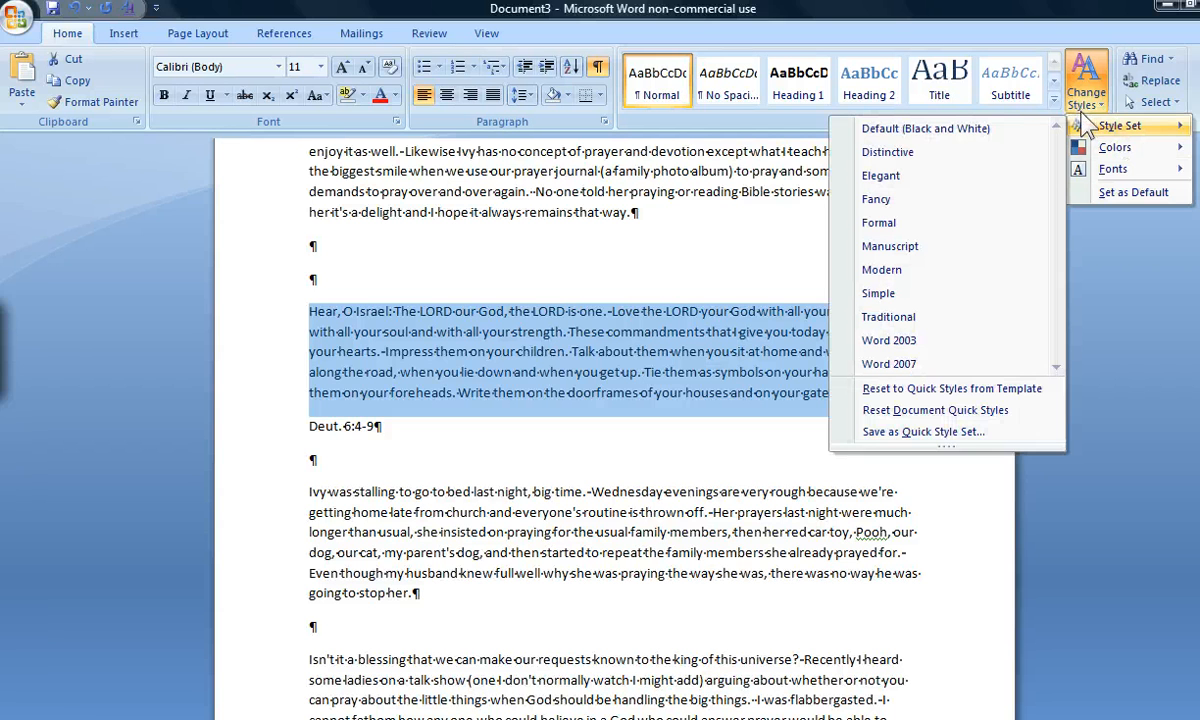
click(1128, 242)
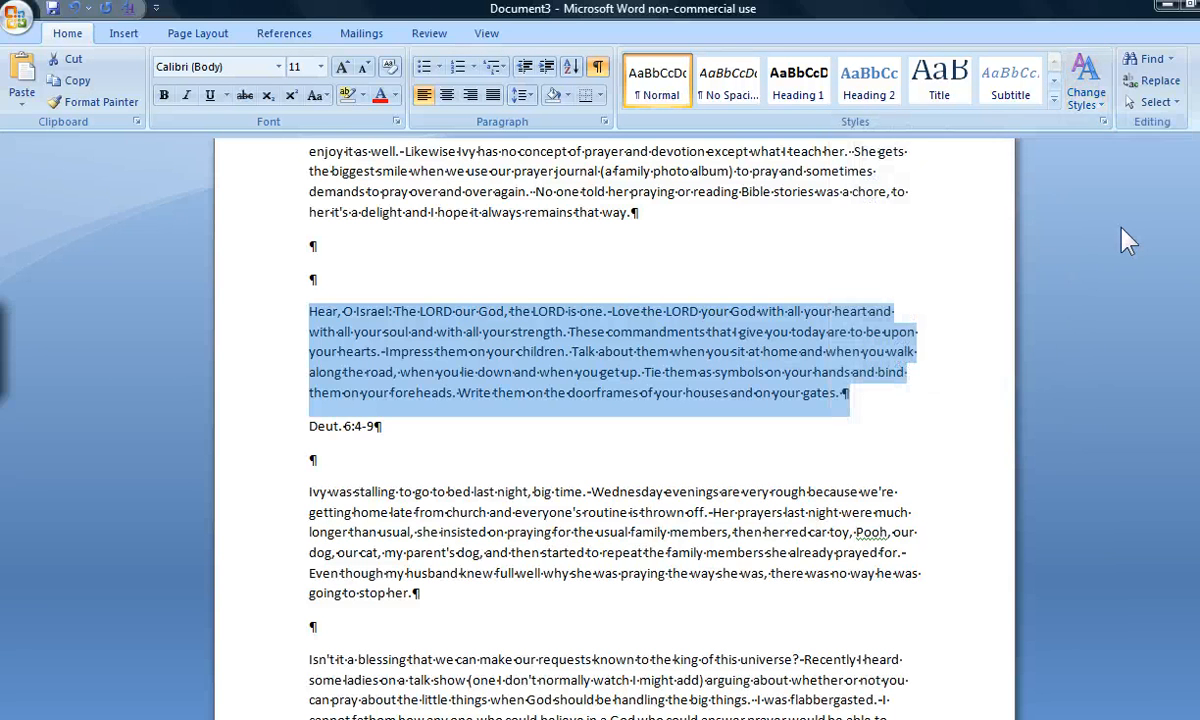
Create a new italic paragraph style named "Scrip" from the selected scripture passage
click(1103, 121)
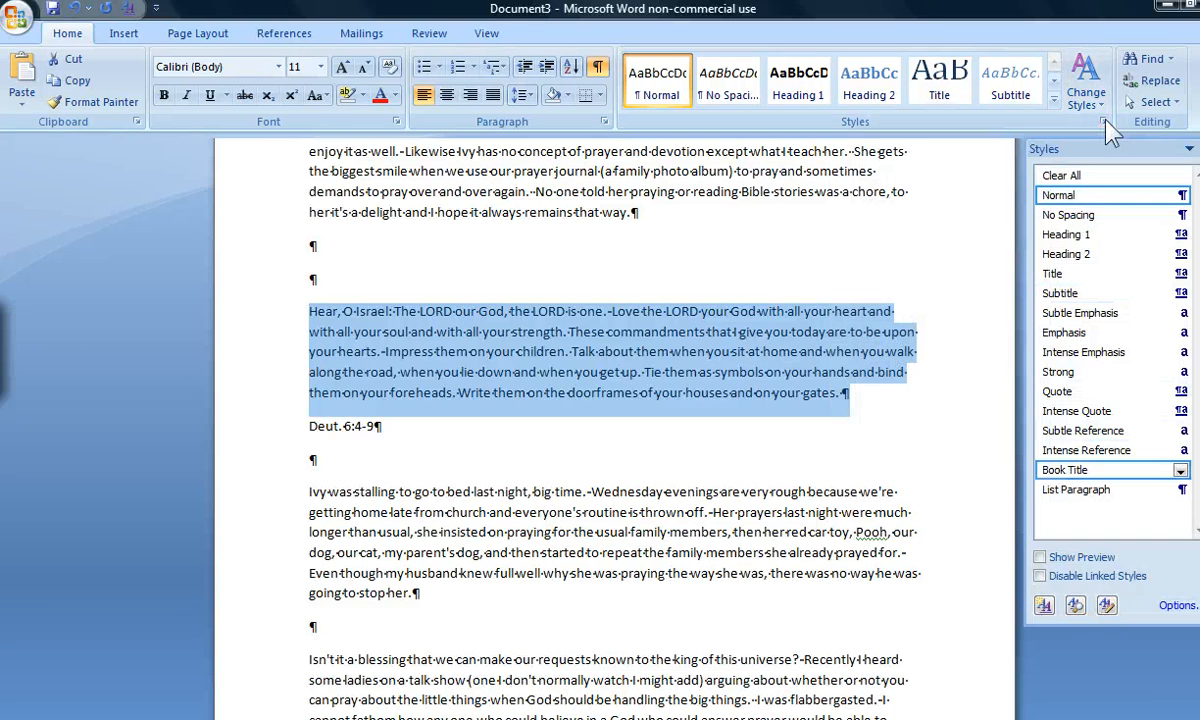
click(1045, 604)
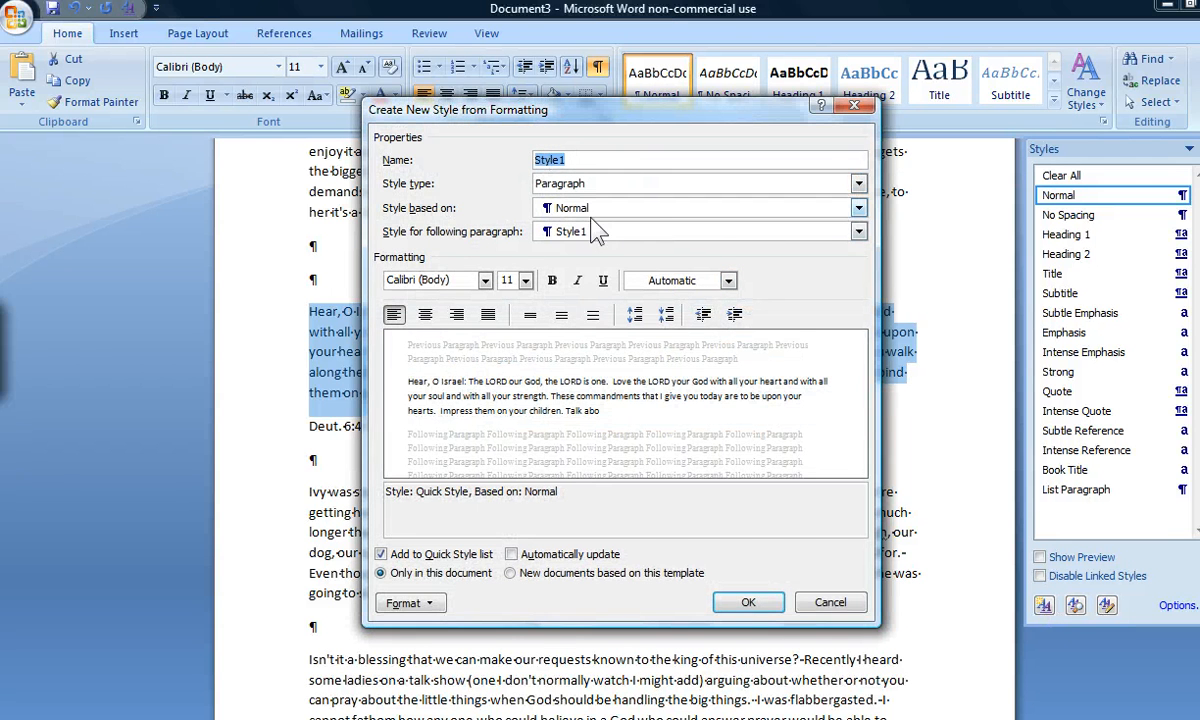
click(577, 280)
click(580, 160)
double_click(580, 159)
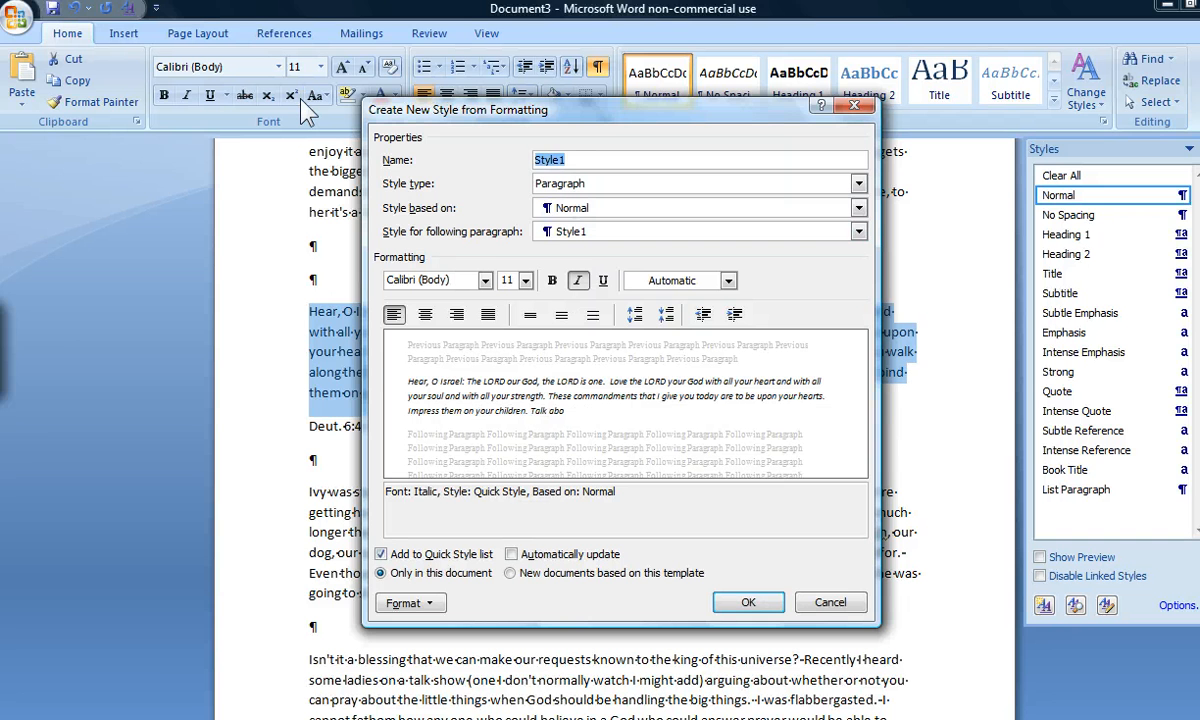
text(Scrip)
click(735, 602)
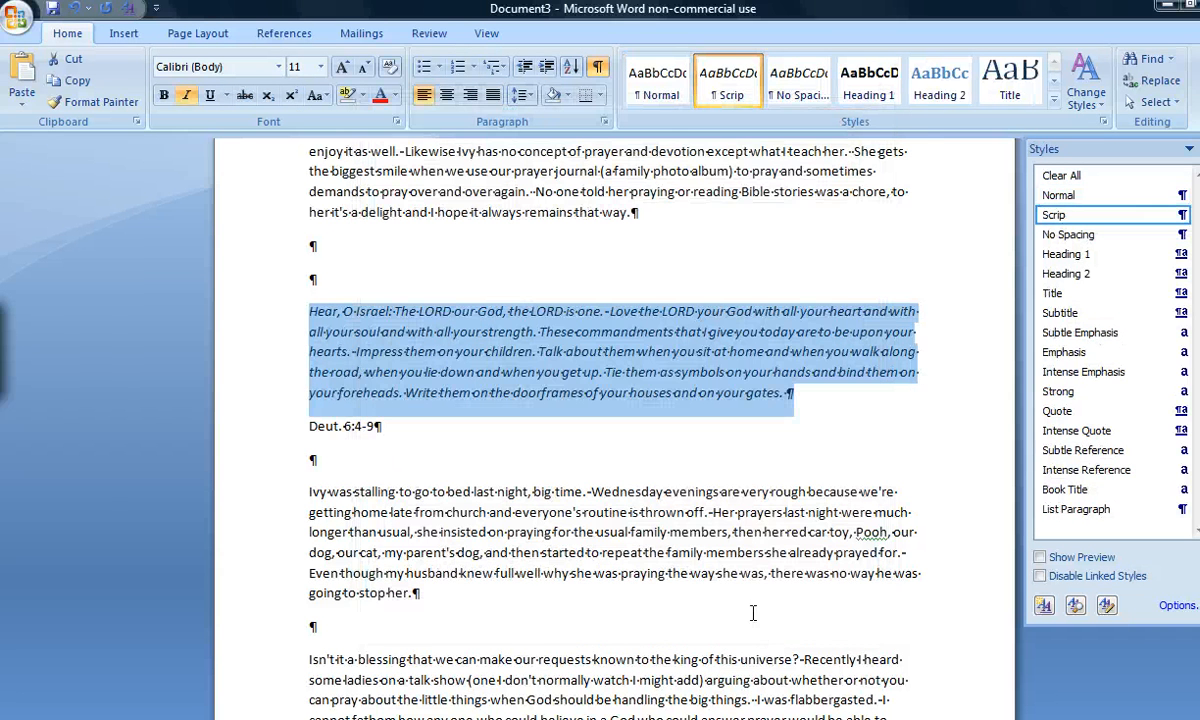
Apply the Scrip style to the "Deut. 6:4-9" reference line below the passage
drag(811, 392, 295, 312)
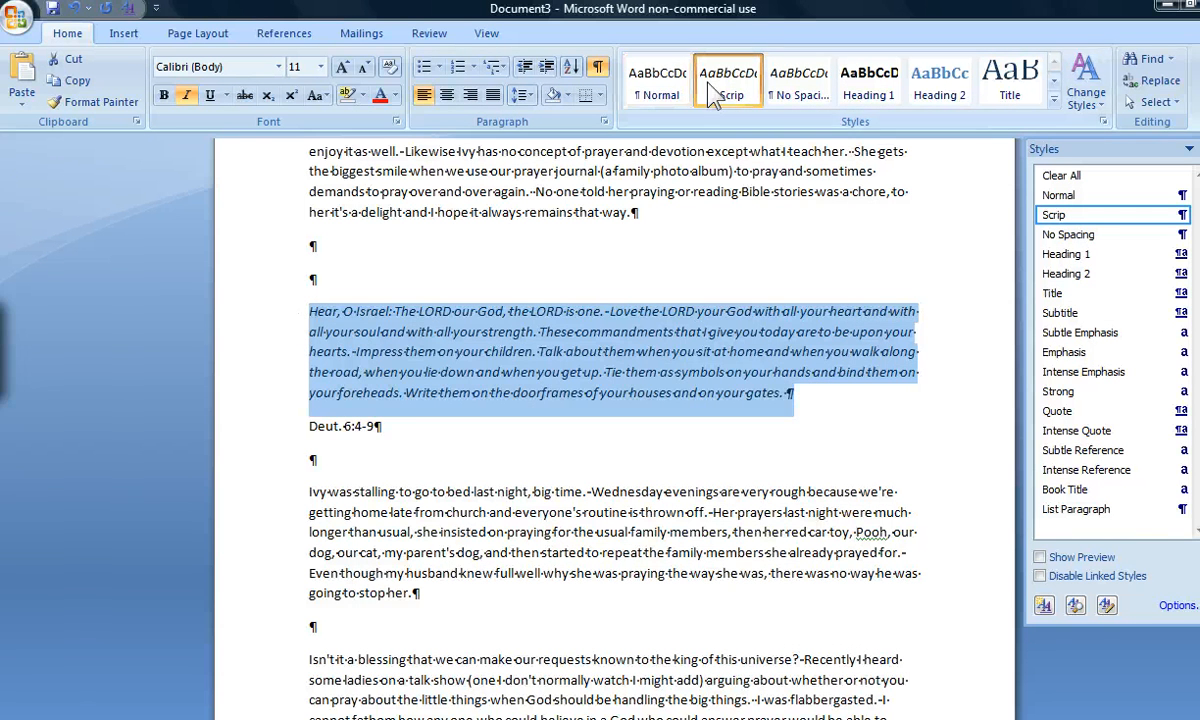
click(381, 425)
triple_click(384, 425)
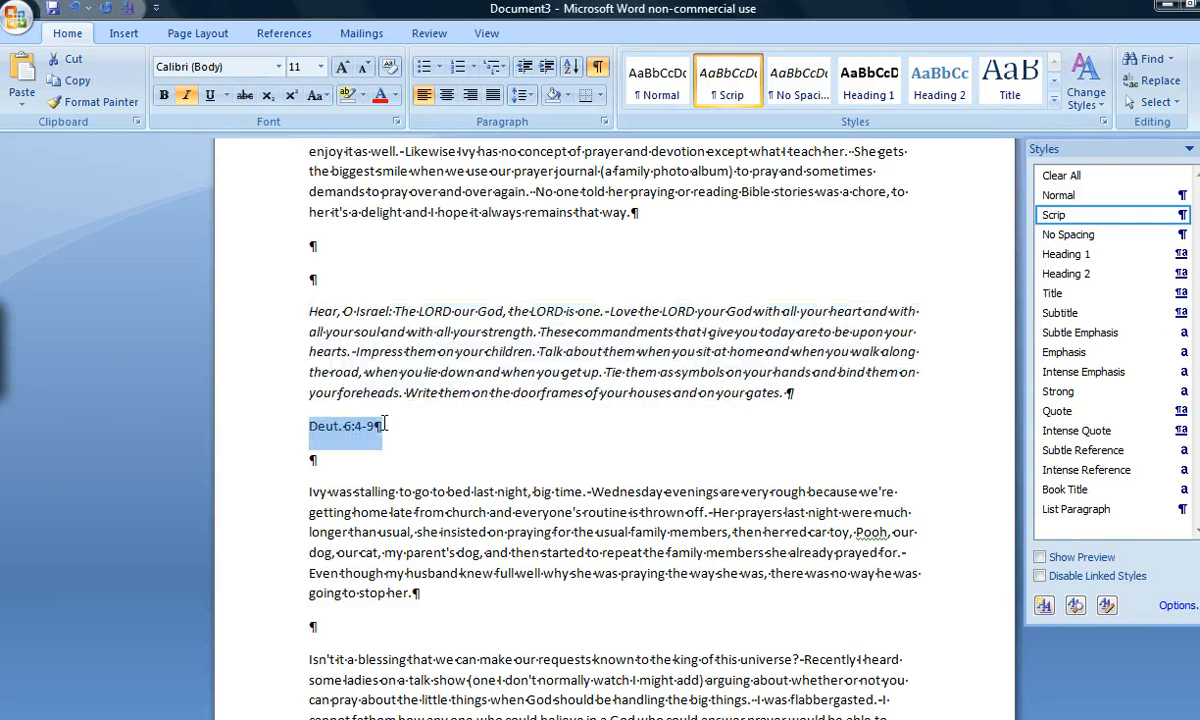
click(716, 86)
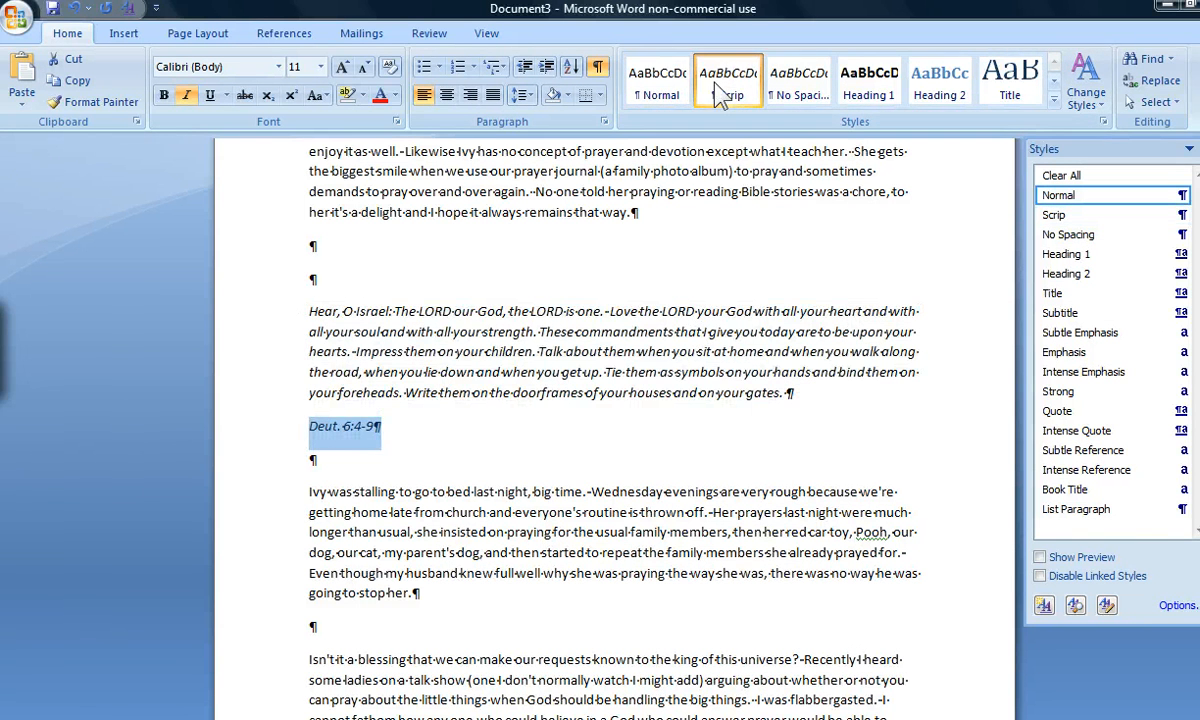
click(298, 422)
Apply the Heading 1 style to the "How to Pray When Your Heart Aches" line further down the document
scroll(298, 421, down, 10)
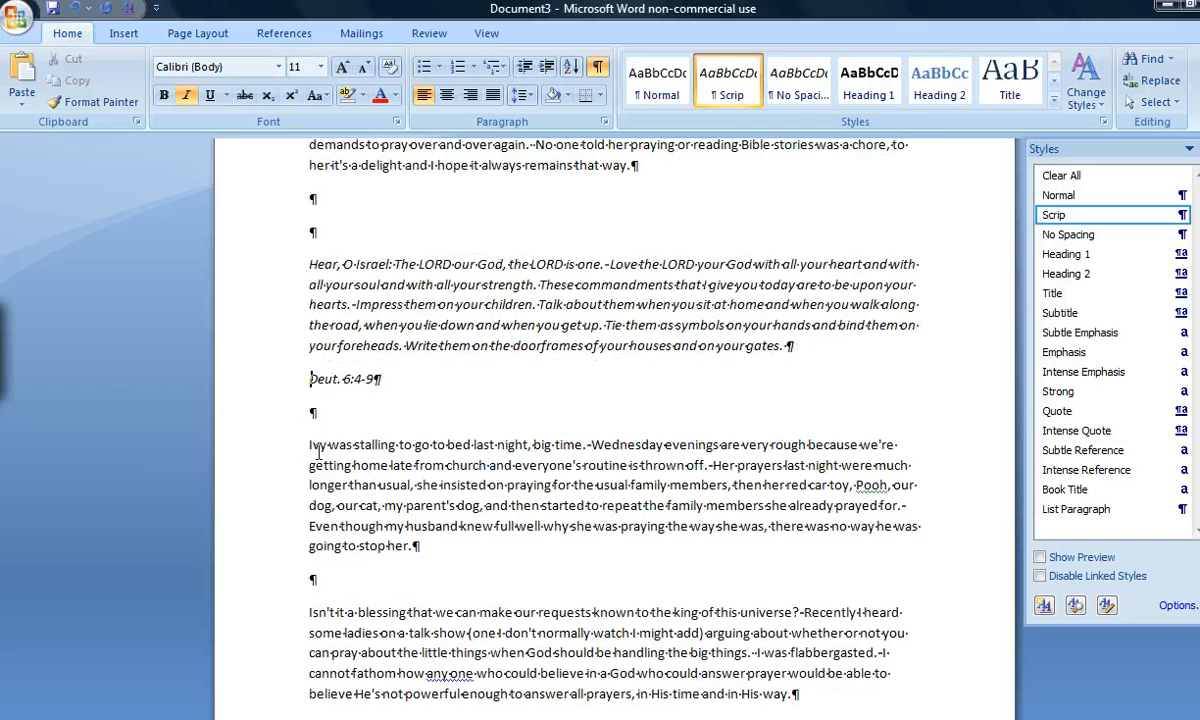
scroll(318, 452, down, 12)
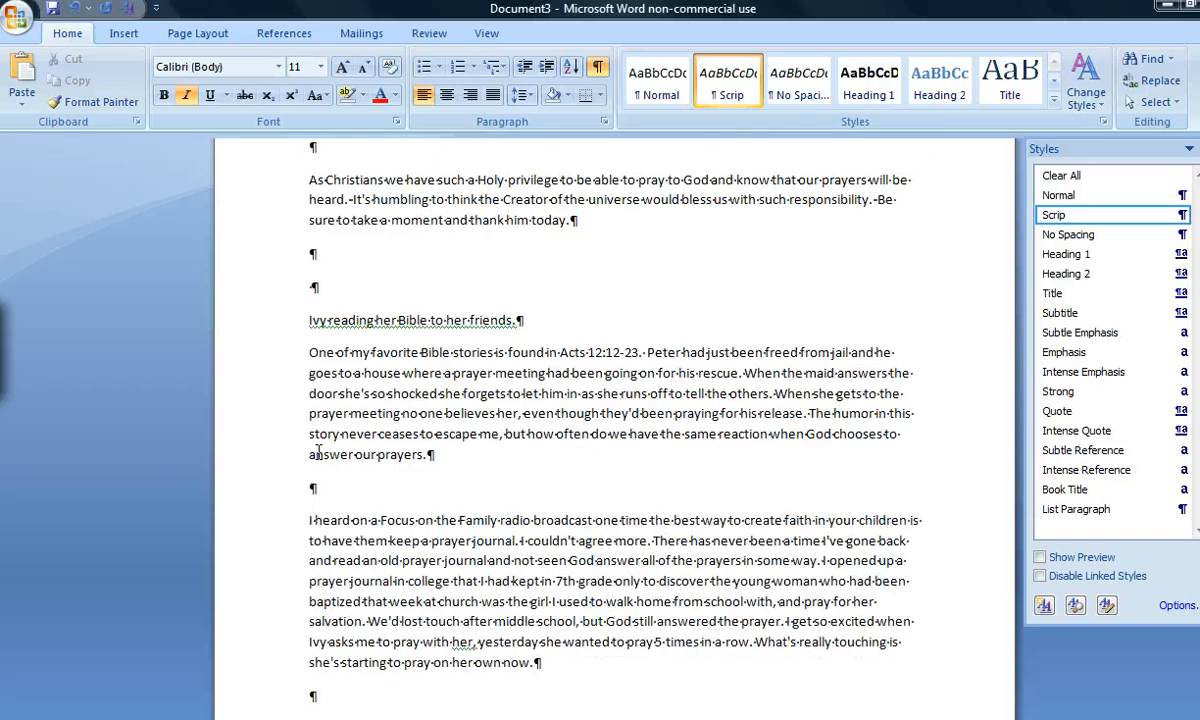
scroll(318, 452, down, 6)
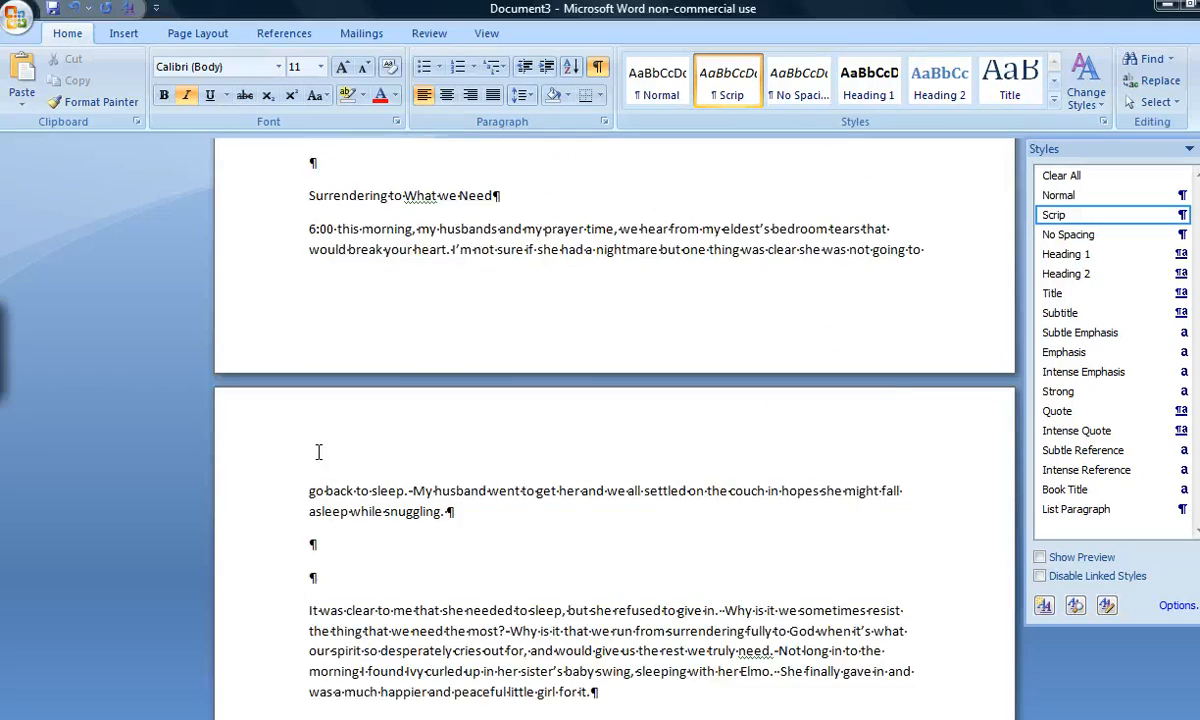
drag(289, 262, 317, 313)
scroll(316, 318, down, 5)
scroll(313, 393, down, 14)
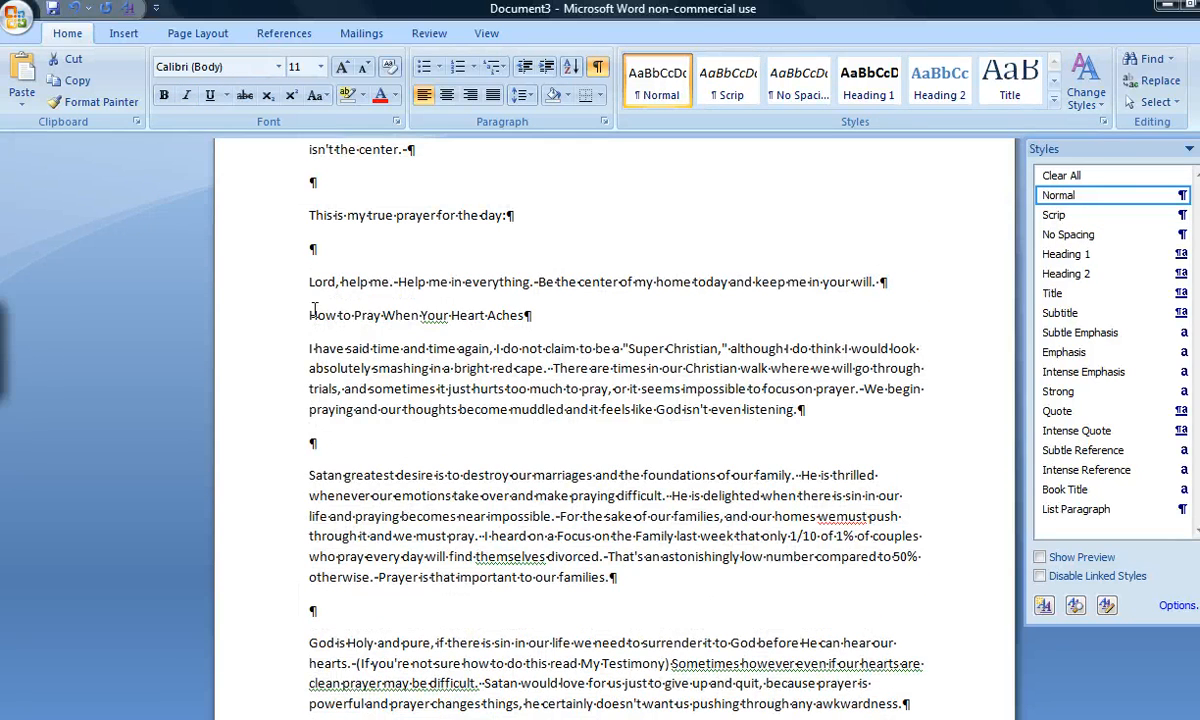
drag(302, 313, 560, 340)
click(866, 80)
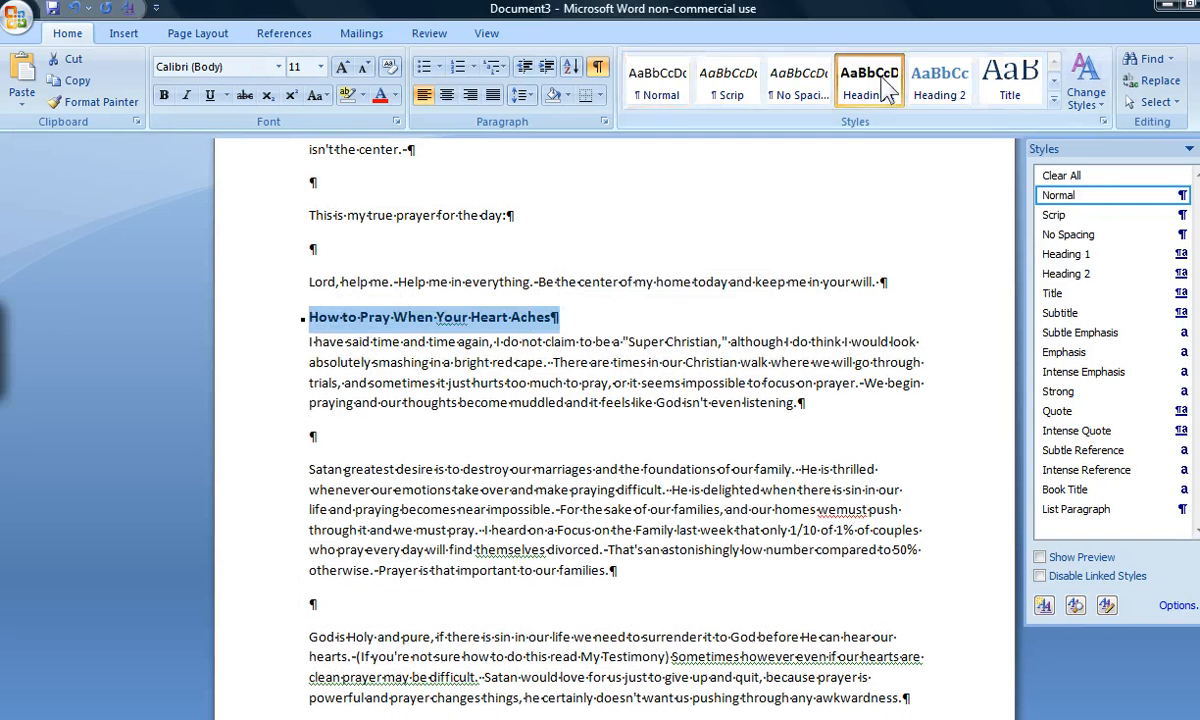
Insert a page break directly before the "How to Pray When Your Heart Aches" heading
click(305, 316)
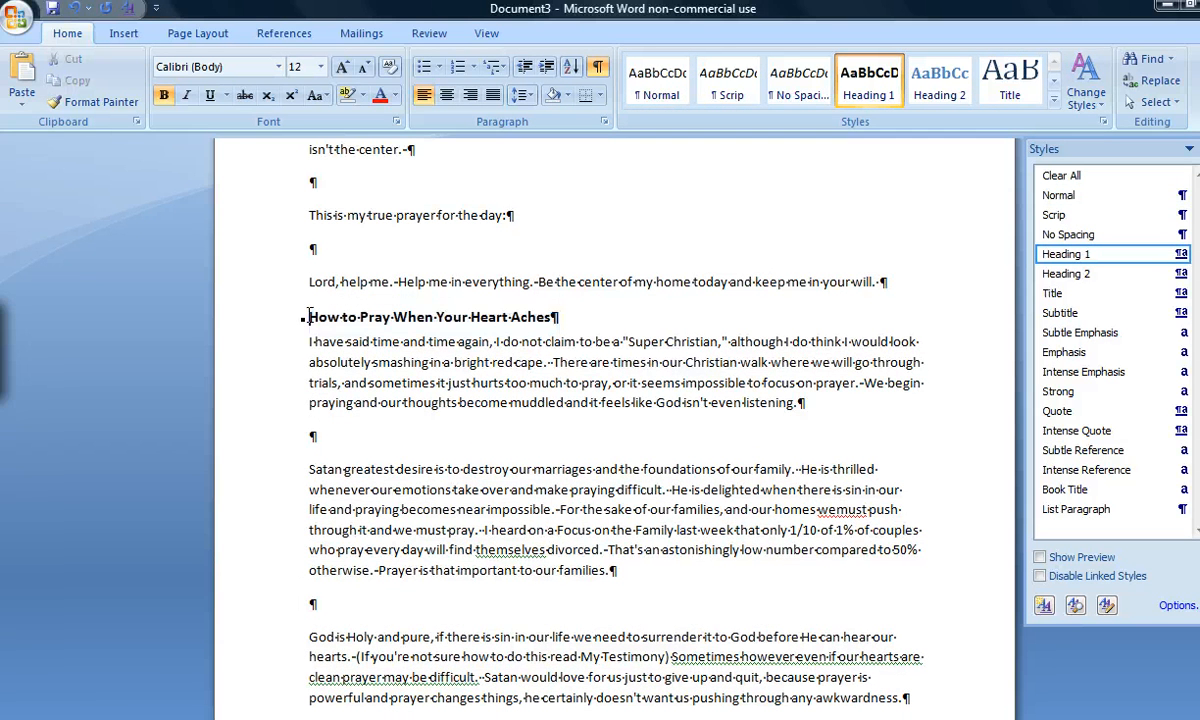
click(137, 34)
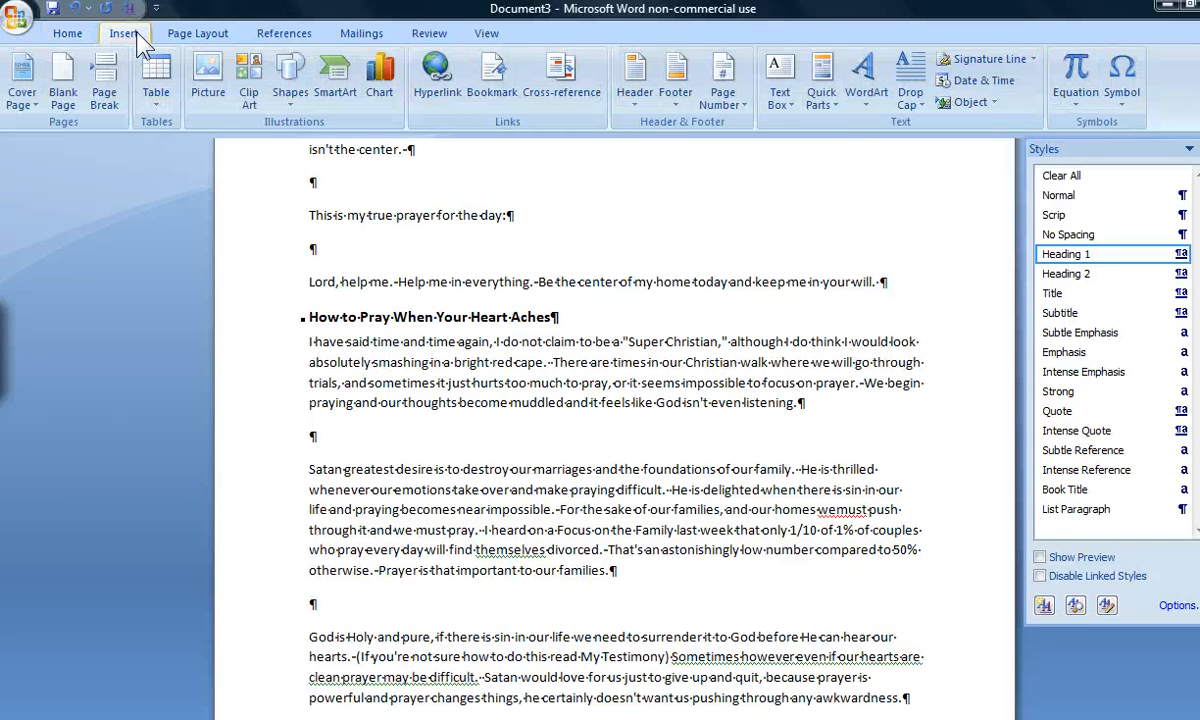
click(104, 92)
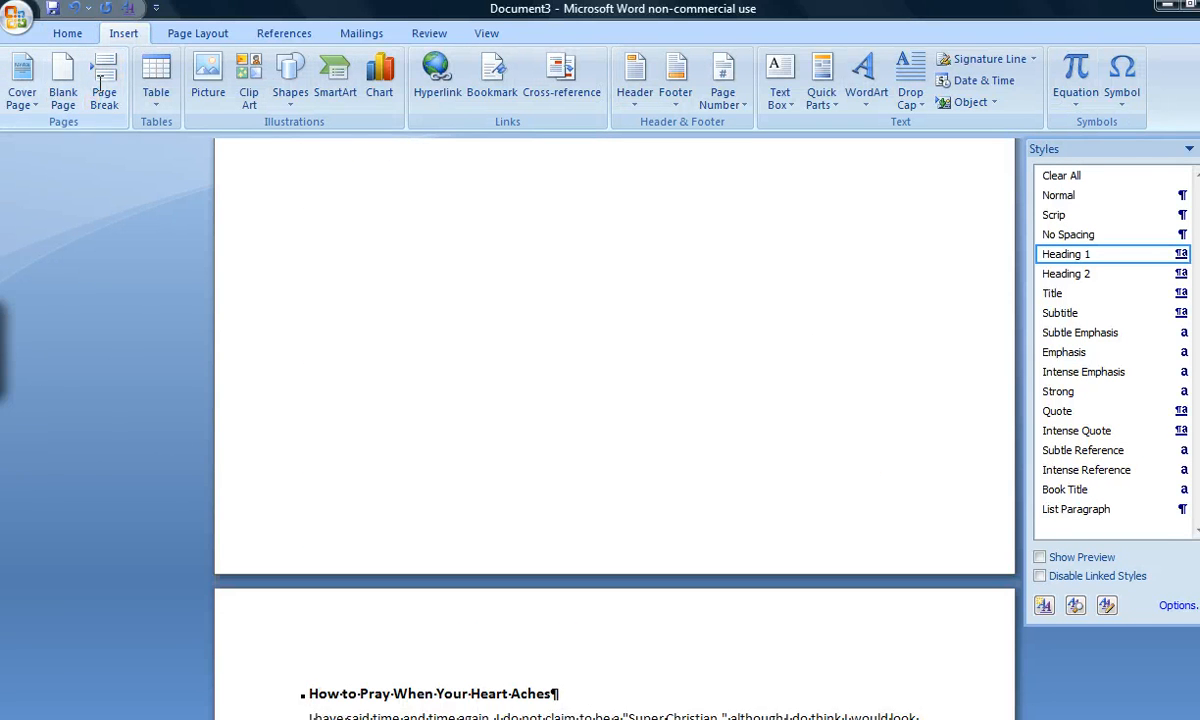
Check the page break before the "How to Pray When Your Heart Aches" heading and view the available page and section break types
scroll(457, 611, up, 6)
scroll(457, 611, down, 6)
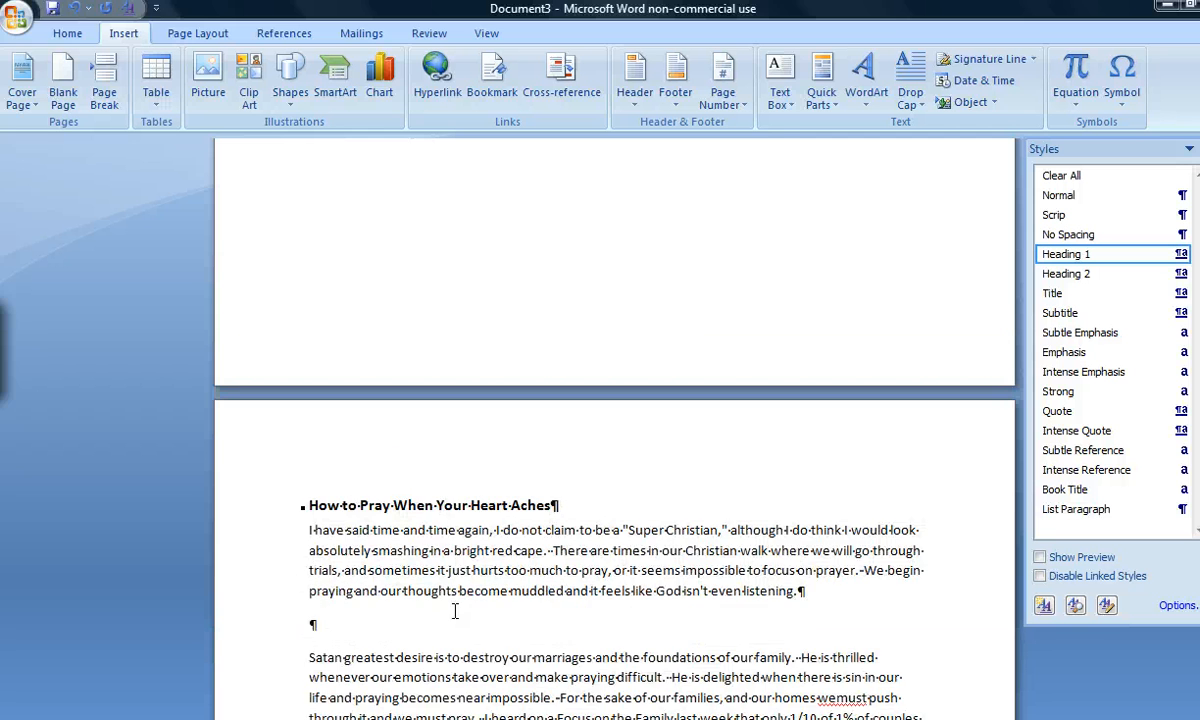
scroll(455, 611, down, 2)
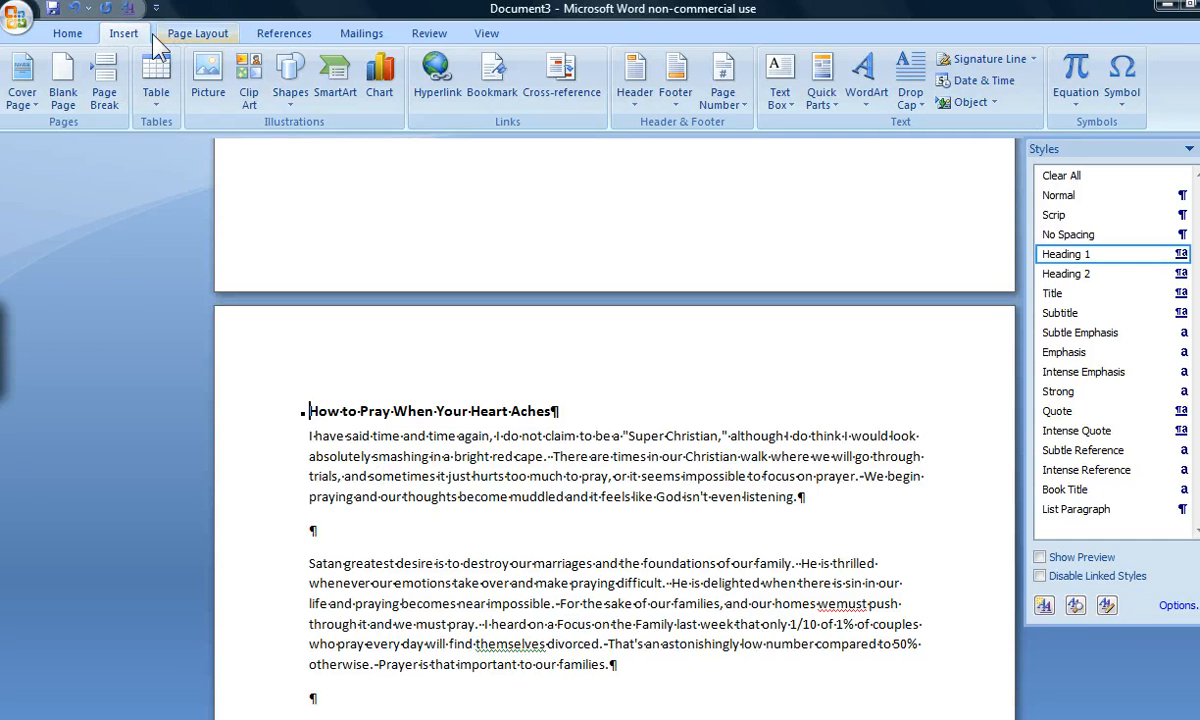
click(184, 36)
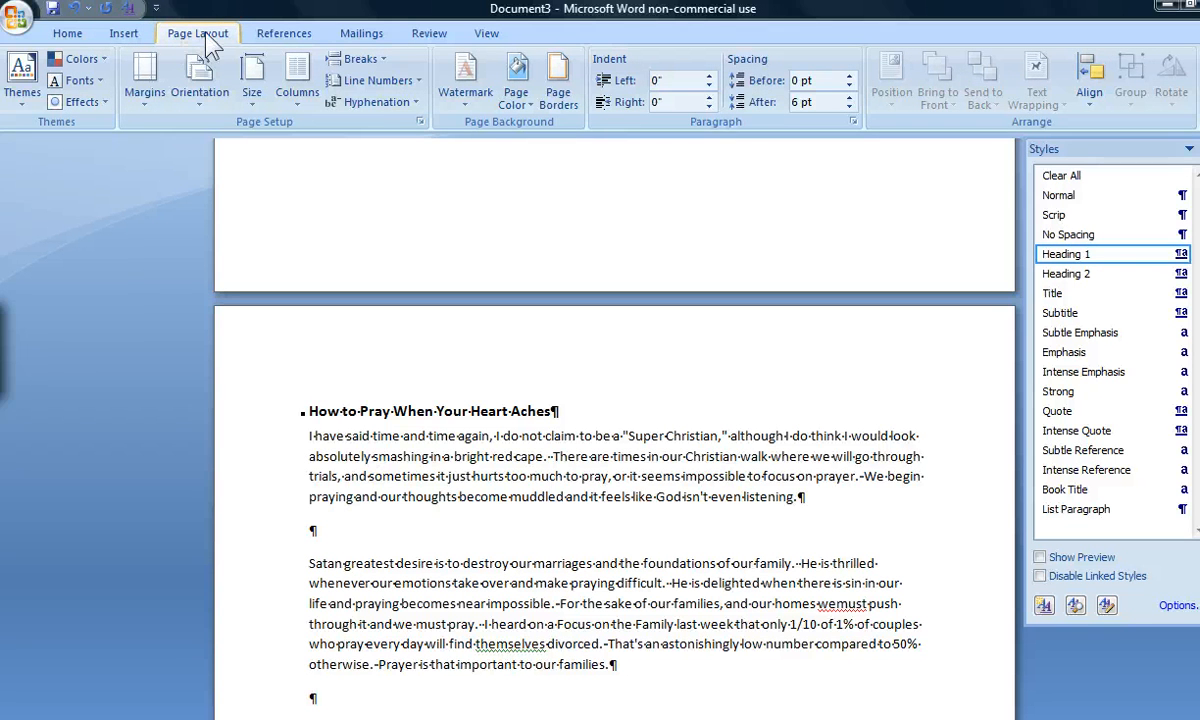
click(358, 60)
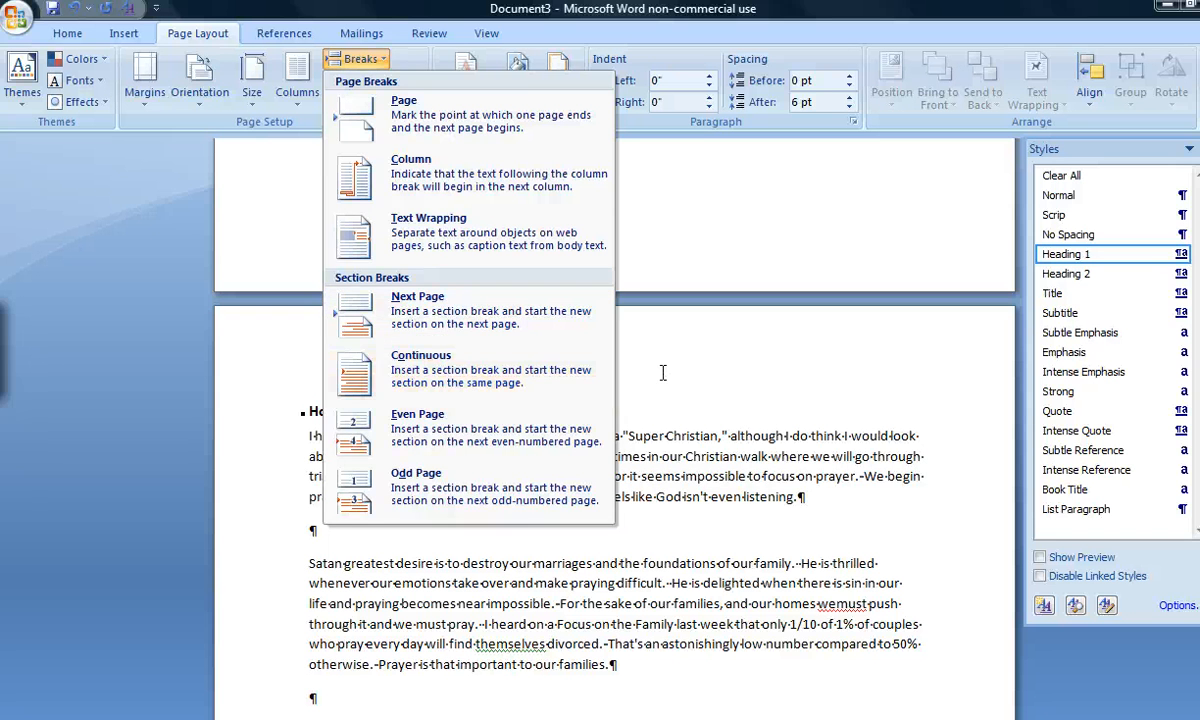
click(485, 364)
Look through the following pages for runs of empty paragraphs, as far as the Jonah 2:7-9 quotation
scroll(662, 373, down, 12)
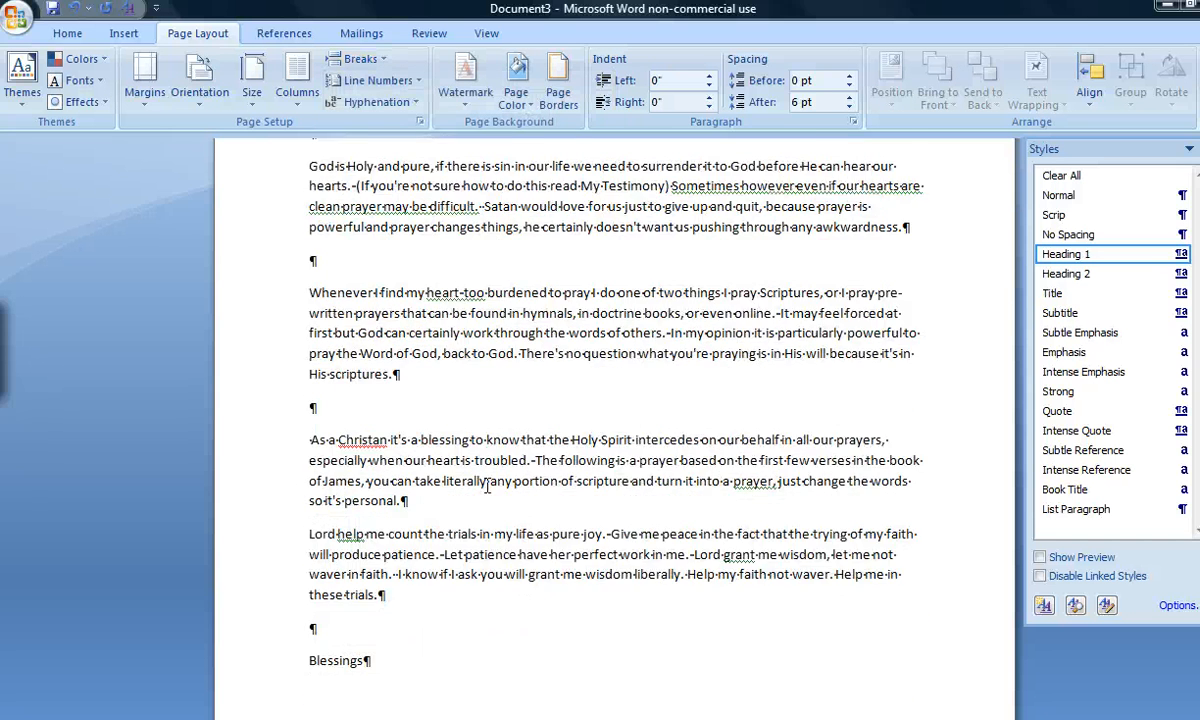
scroll(487, 485, down, 8)
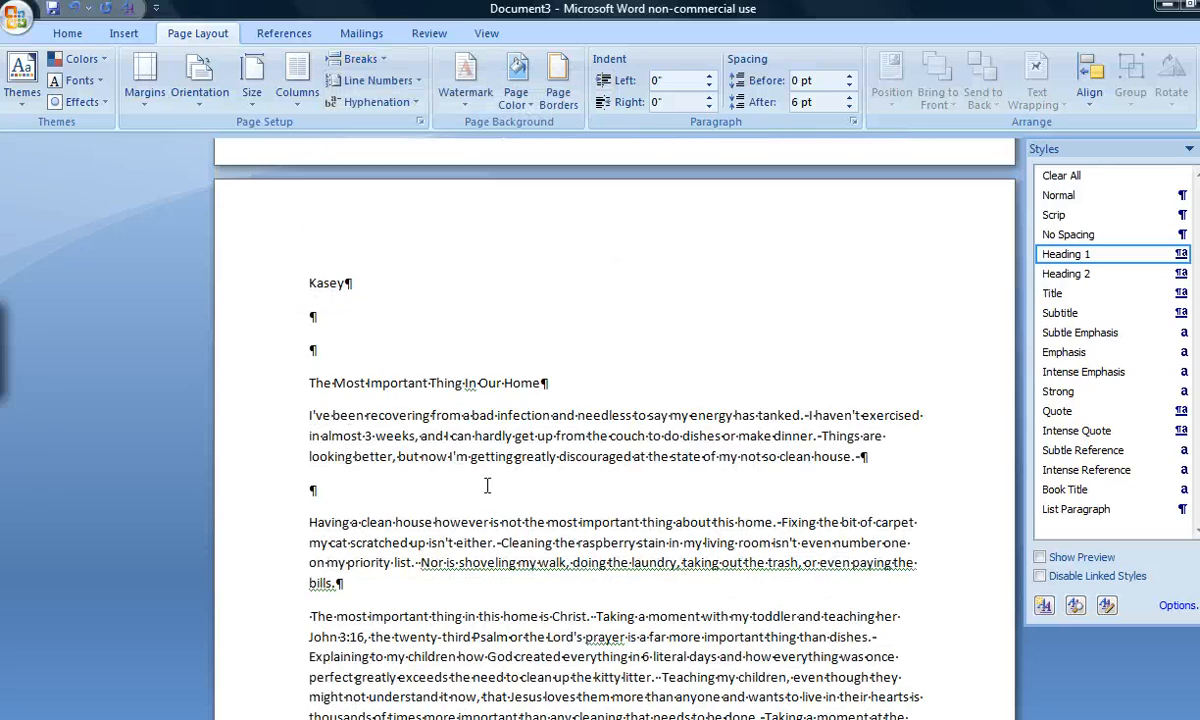
scroll(311, 470, down, 4)
scroll(281, 503, down, 10)
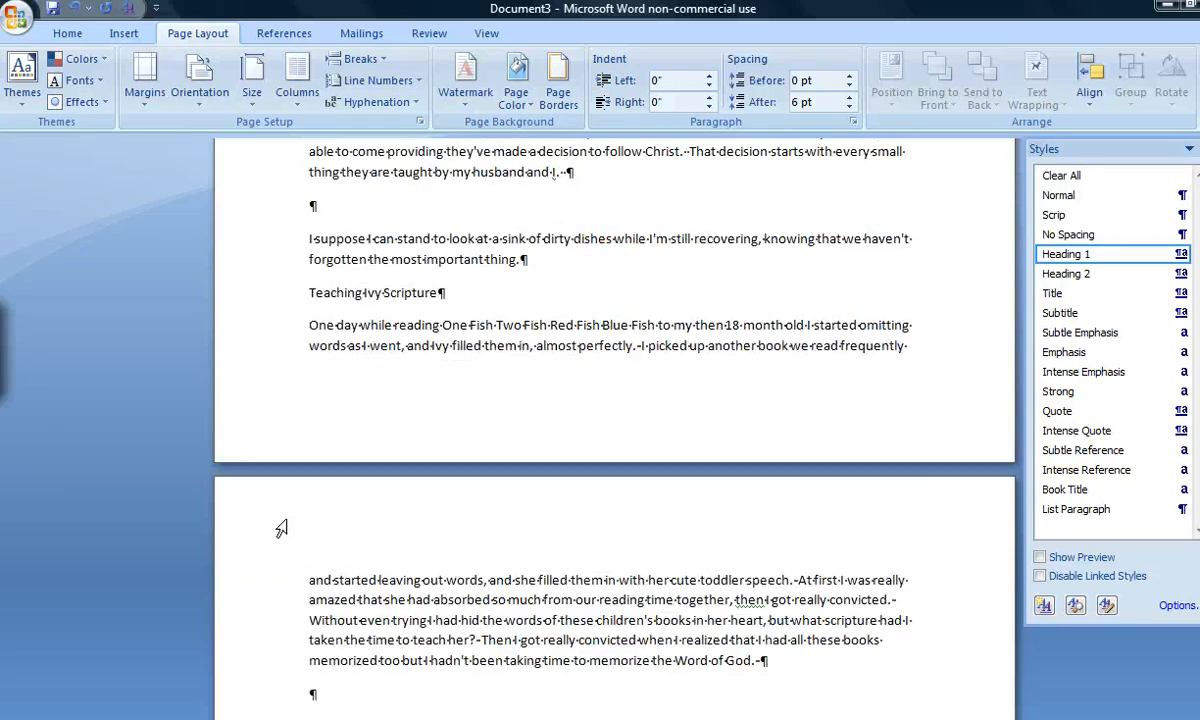
scroll(615, 430, down, 15)
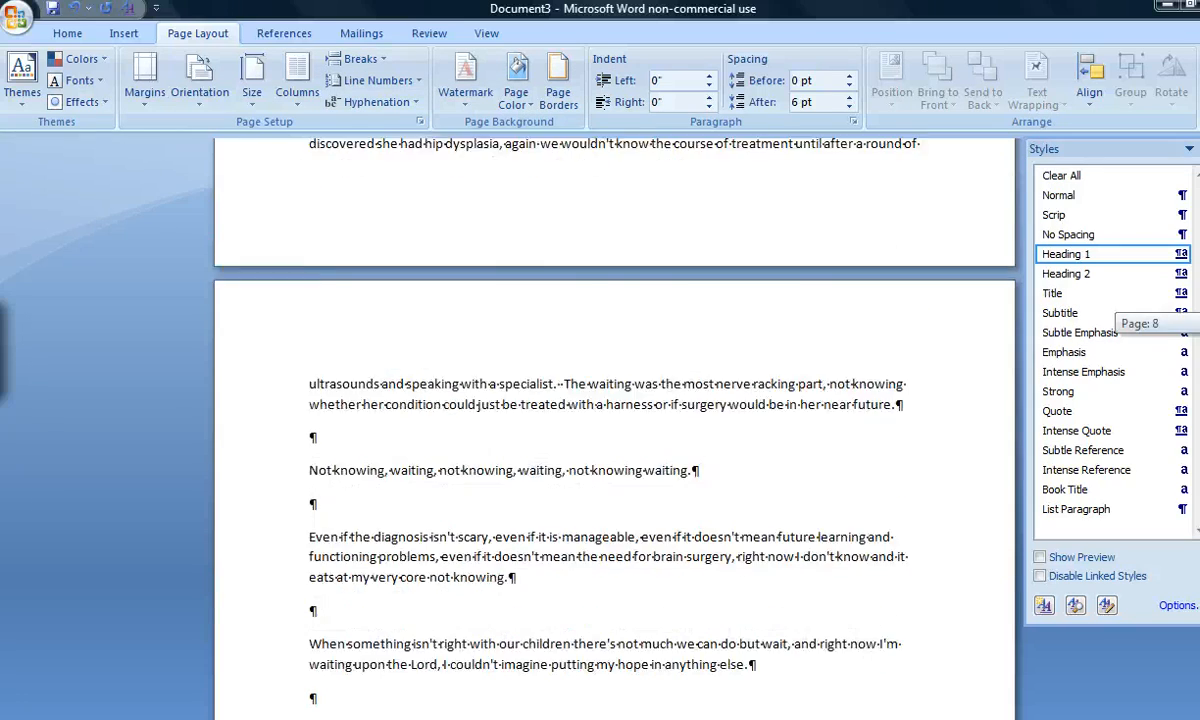
scroll(615, 430, down, 15)
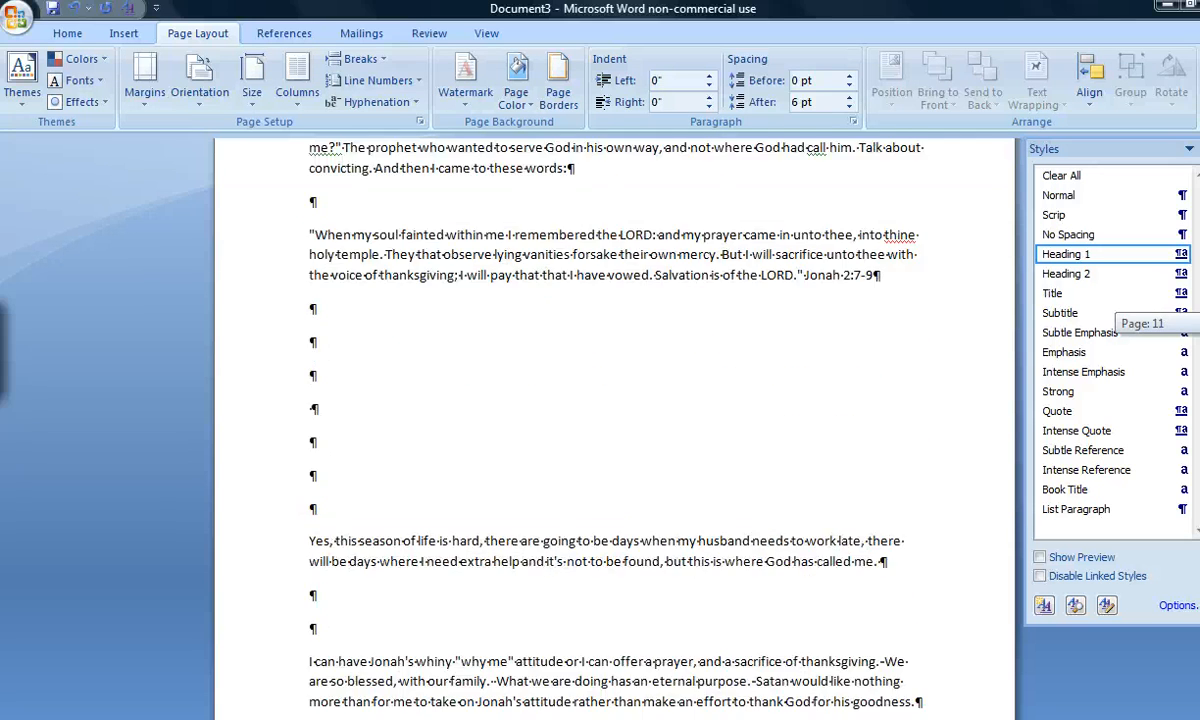
scroll(615, 430, up, 4)
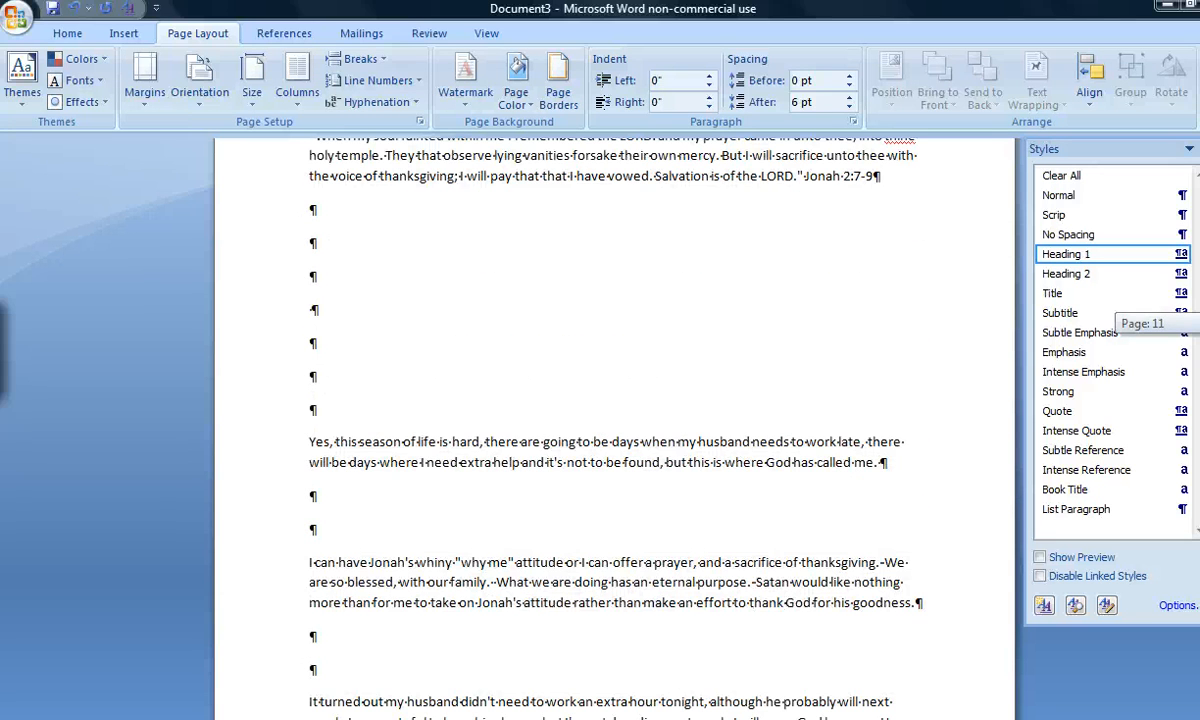
click(334, 412)
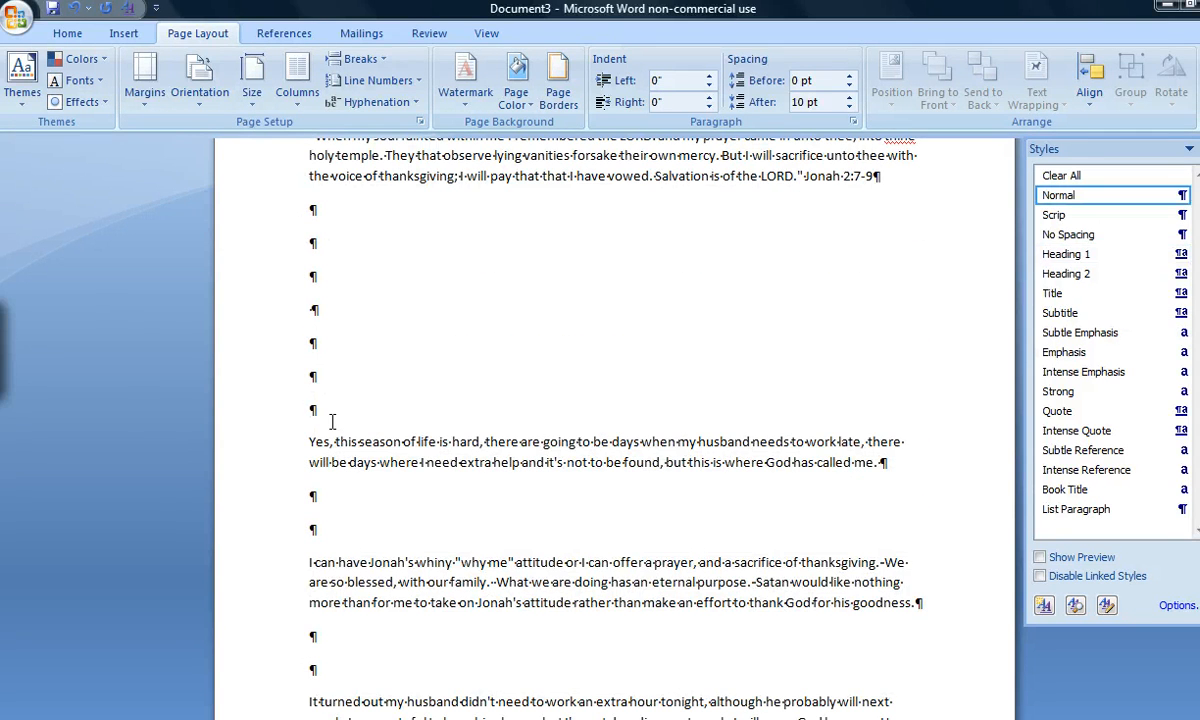
scroll(333, 421, up, 2)
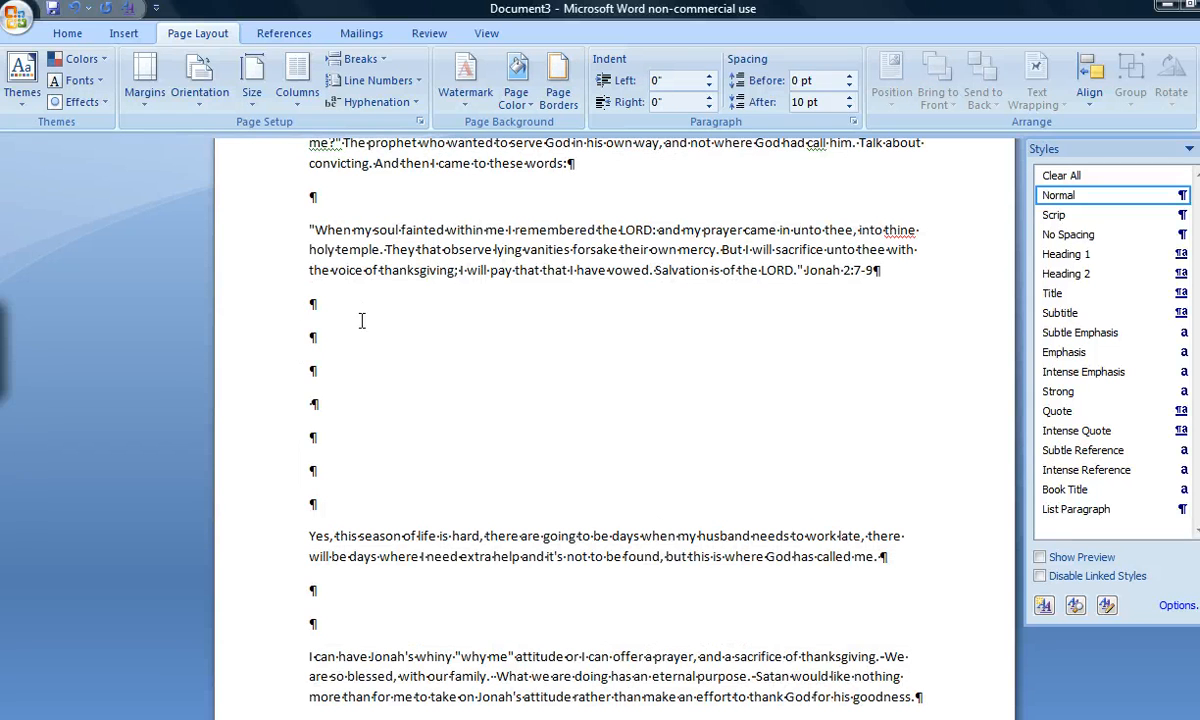
drag(295, 298, 336, 499)
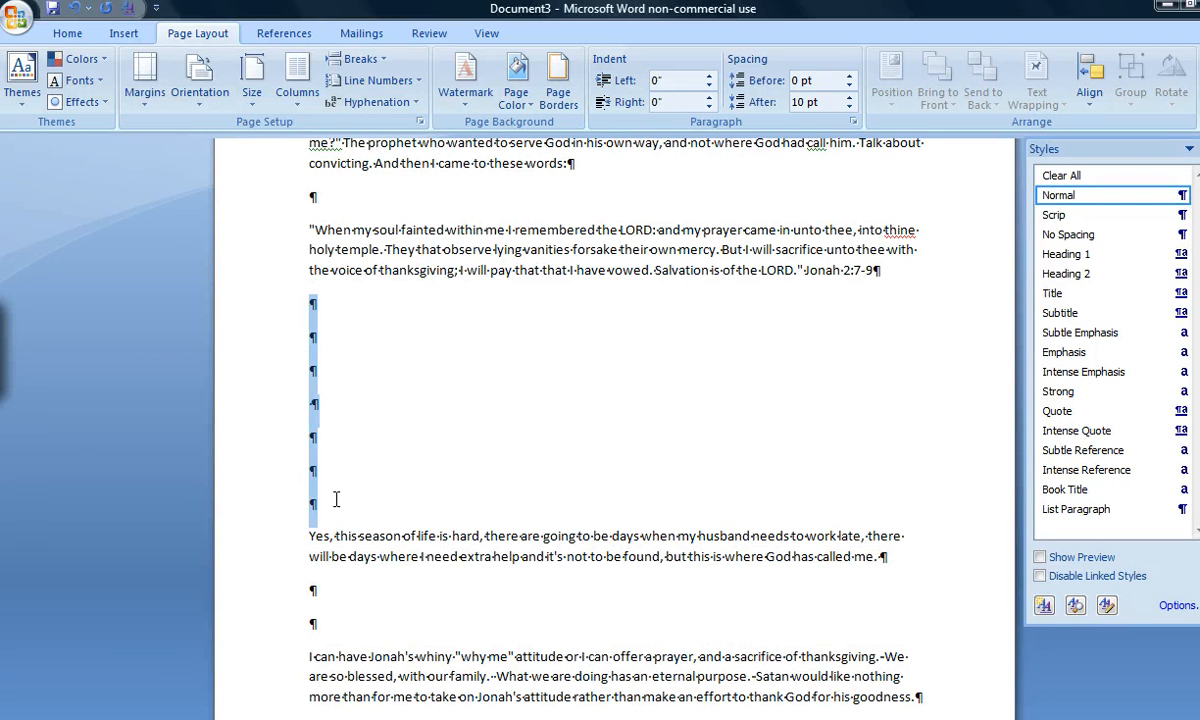
click(336, 500)
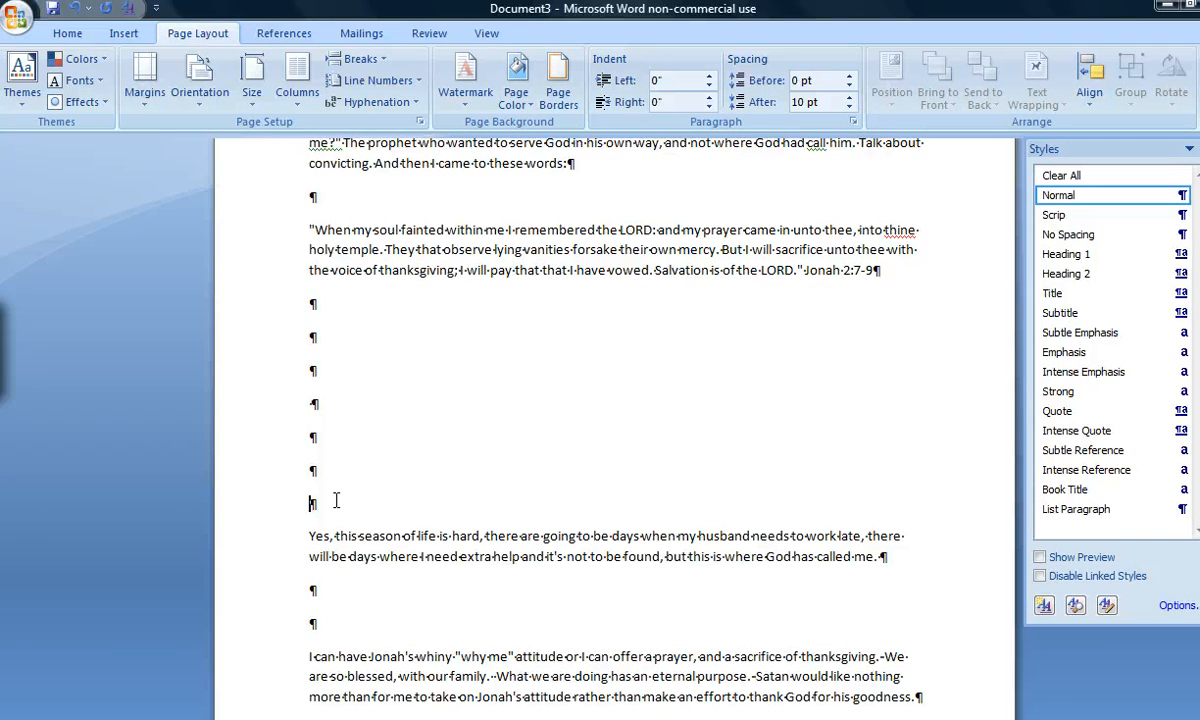
key(shift+Up)
key(shift+Up)
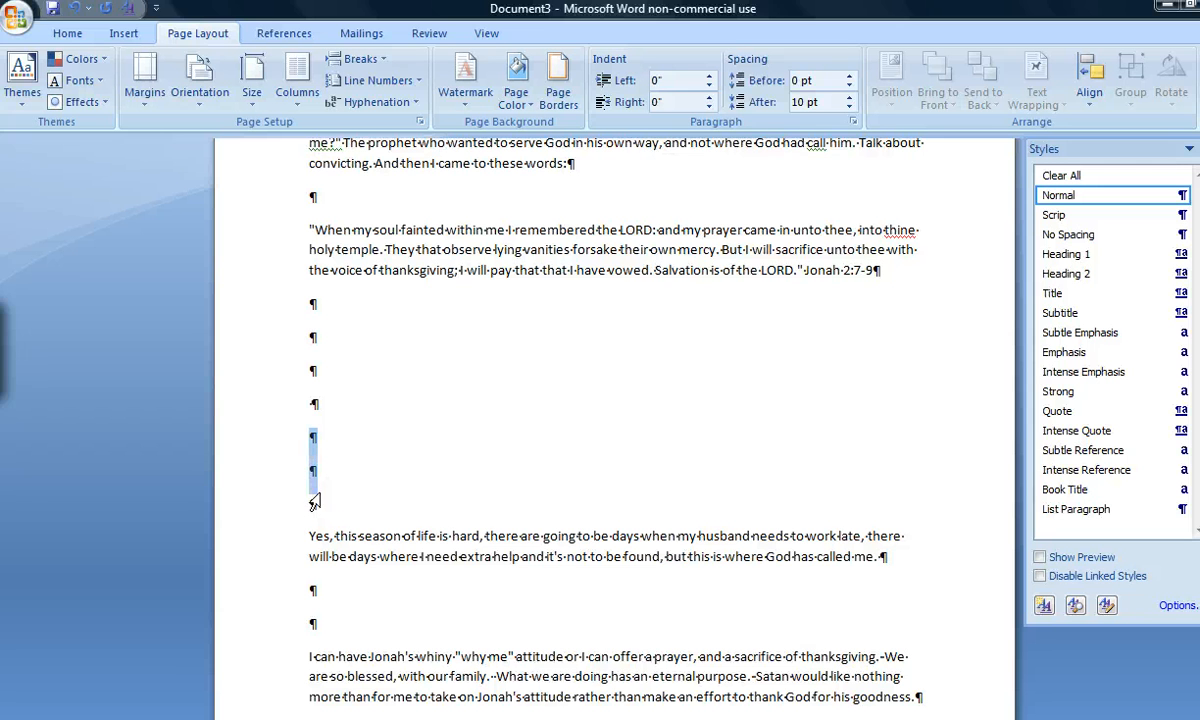
click(300, 440)
click(295, 442)
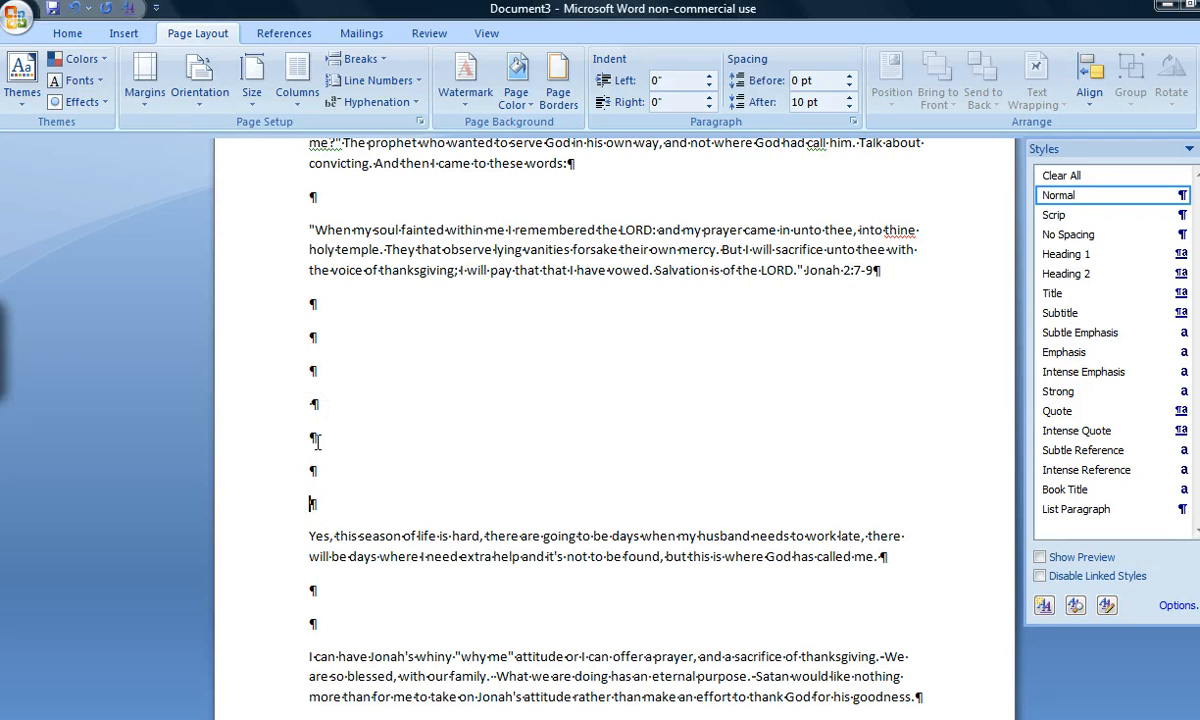
drag(328, 503, 388, 335)
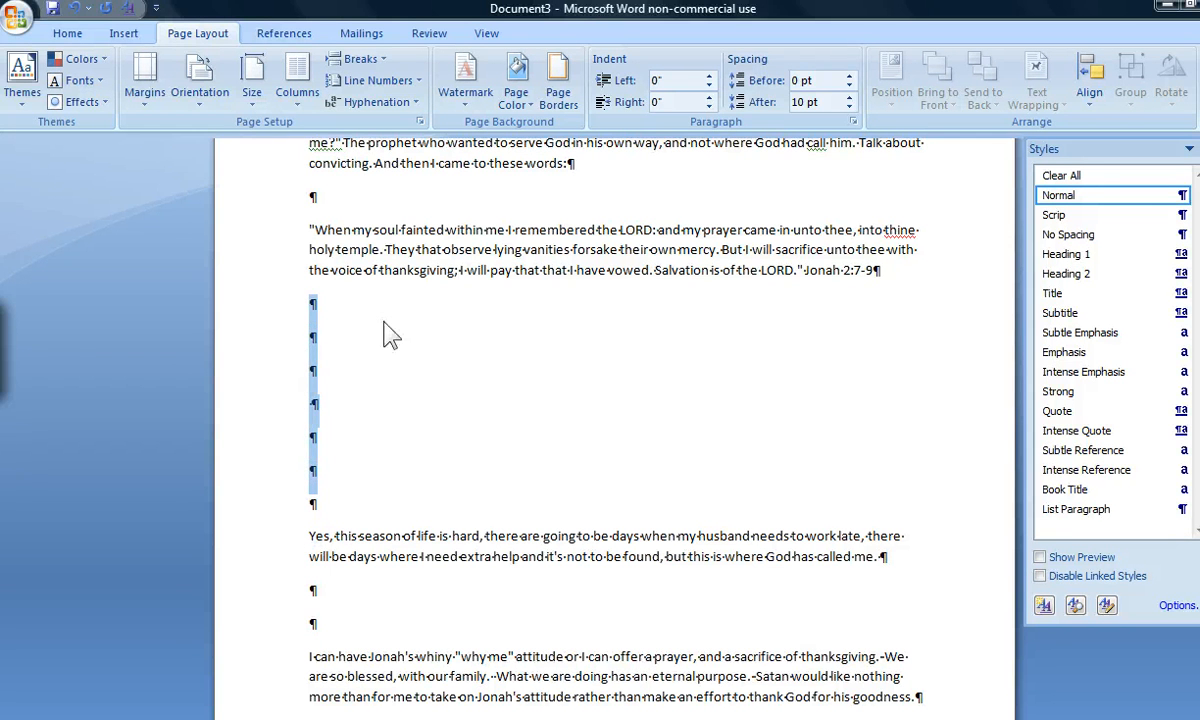
Delete all the empty paragraphs between the Jonah 2:7-9 quotation and the paragraph beginning "Yes, this season of life is hard"
click(329, 498)
key(BackSpace)
key(BackSpace)
key(BackSpace)
key(BackSpace)
key(BackSpace)
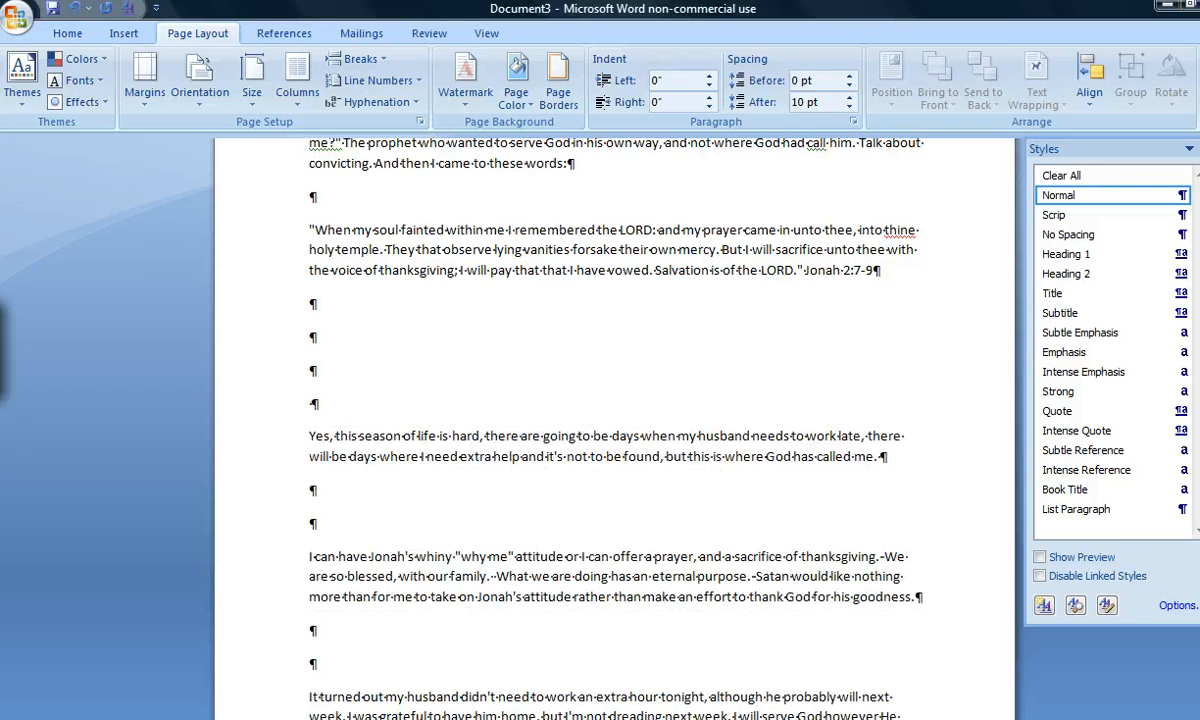
key(BackSpace)
key(BackSpace)
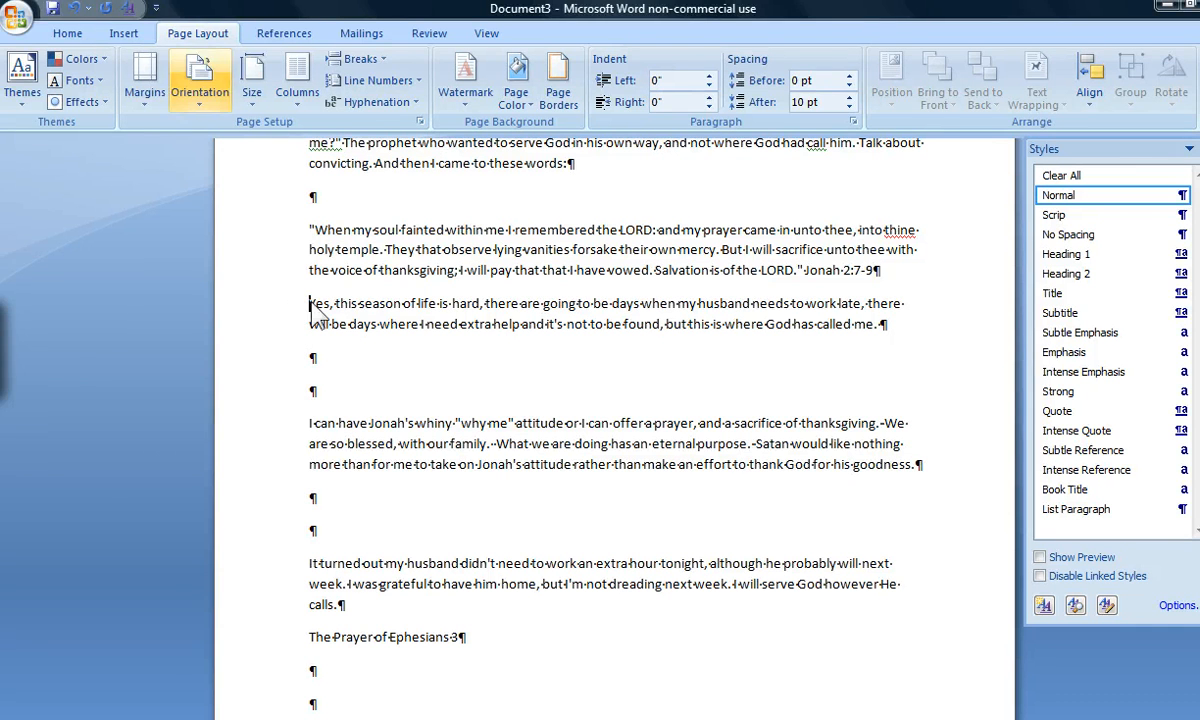
Insert a page break directly before the paragraph beginning "Yes, this season of life is hard"
click(112, 36)
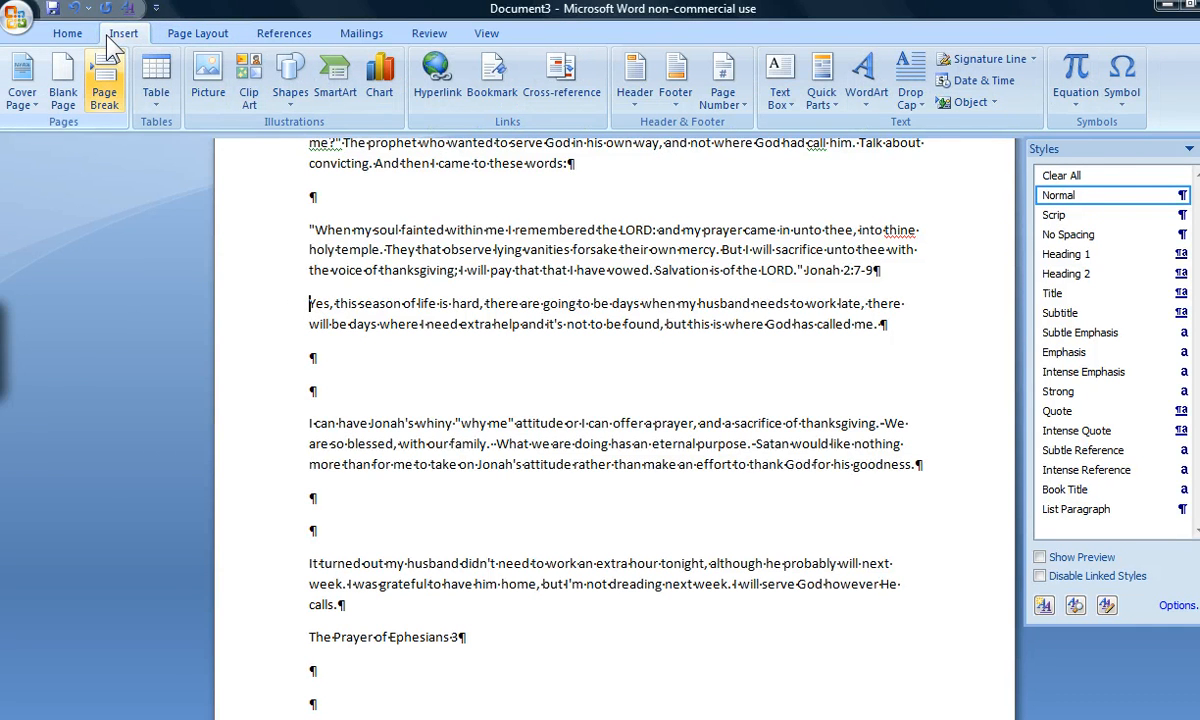
click(104, 78)
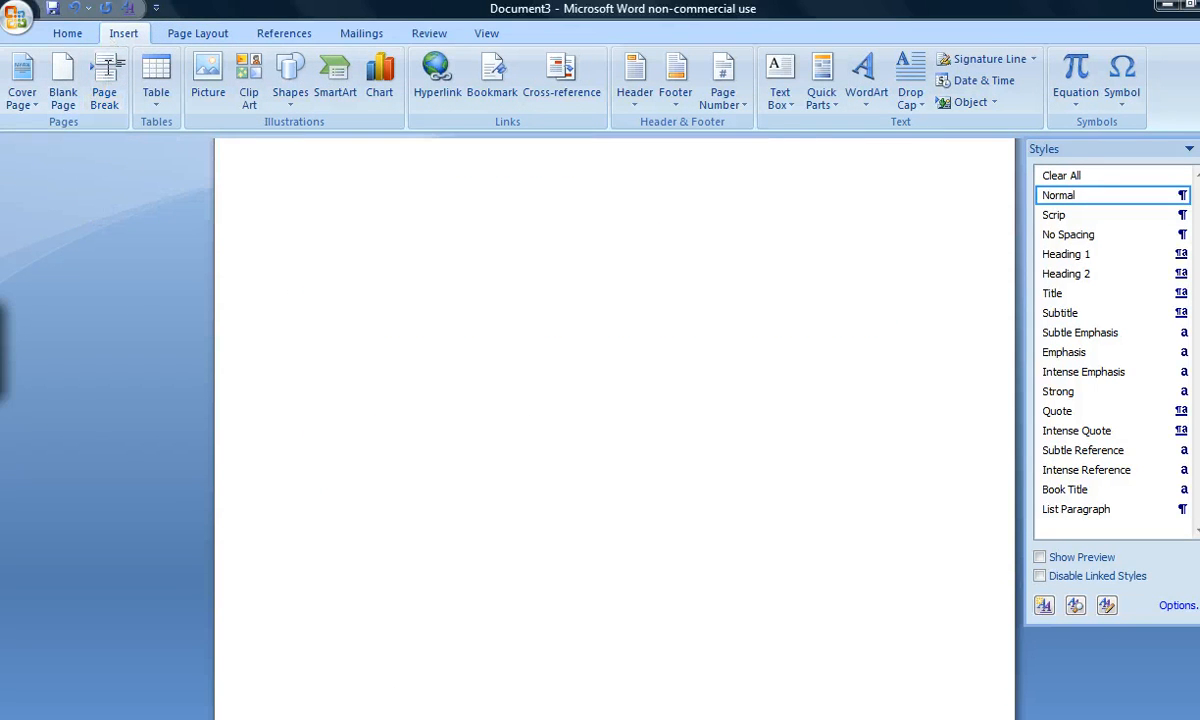
scroll(540, 597, down, 10)
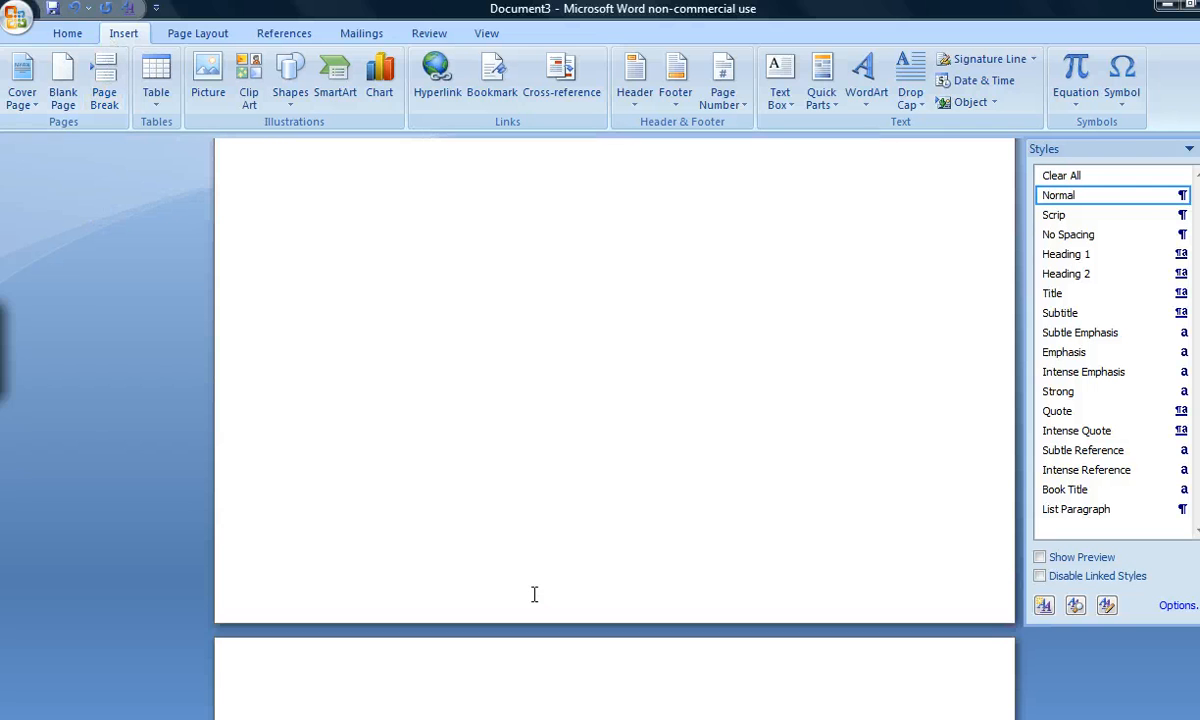
Delete all but one of the empty paragraphs between the "The Prayer of Ephesians 3" title and the quotation below it
scroll(534, 594, down, 13)
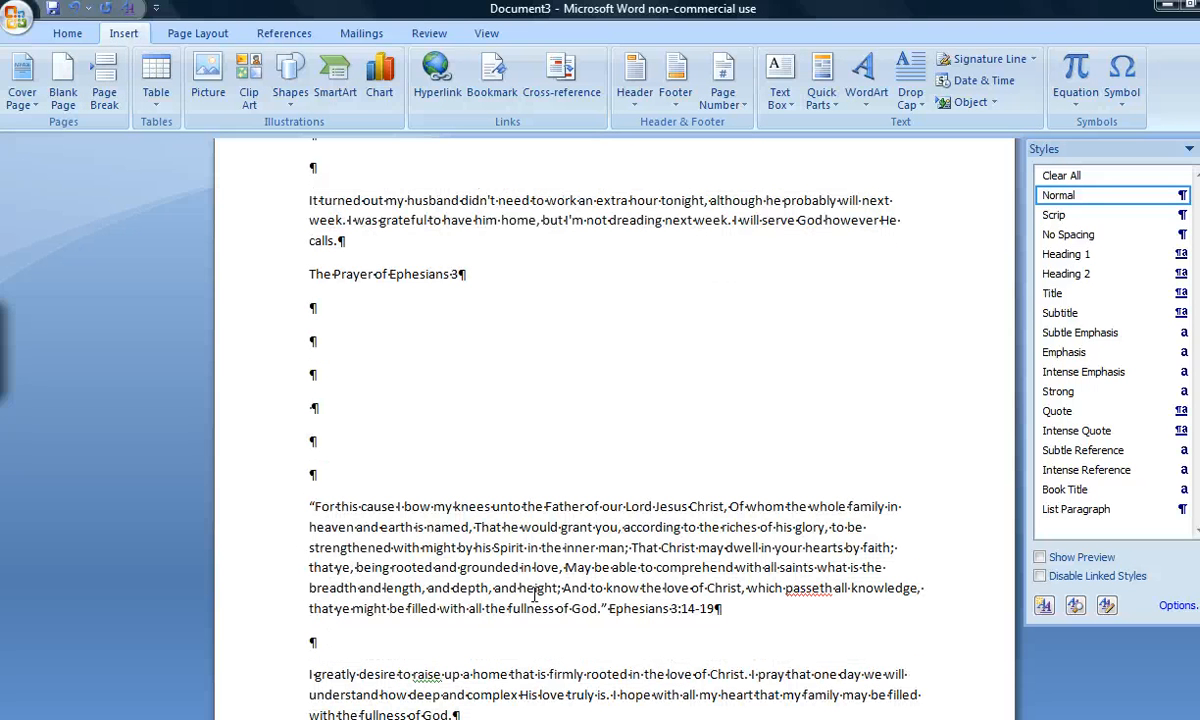
click(310, 506)
key(BackSpace)
key(BackSpace)
key(BackSpace)
key(BackSpace)
key(BackSpace)
key(BackSpace)
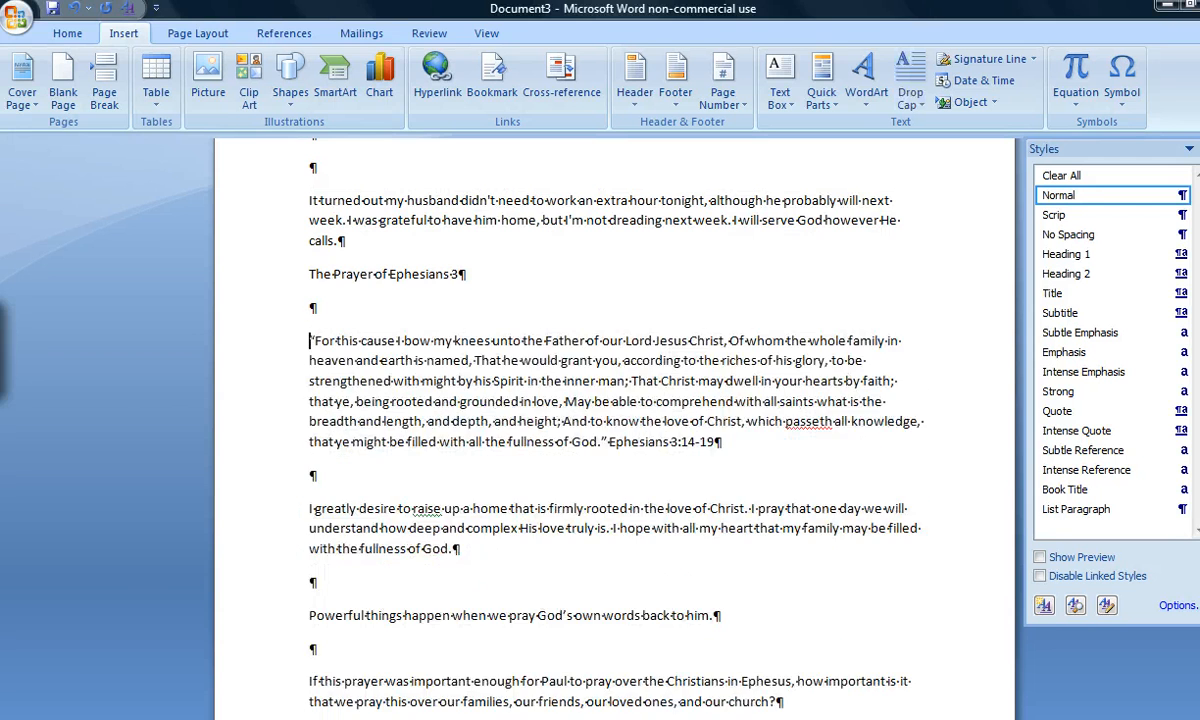
Look through the pages after the Ephesians quotation for further chapter titles and extra empty paragraphs
scroll(450, 498, down, 8)
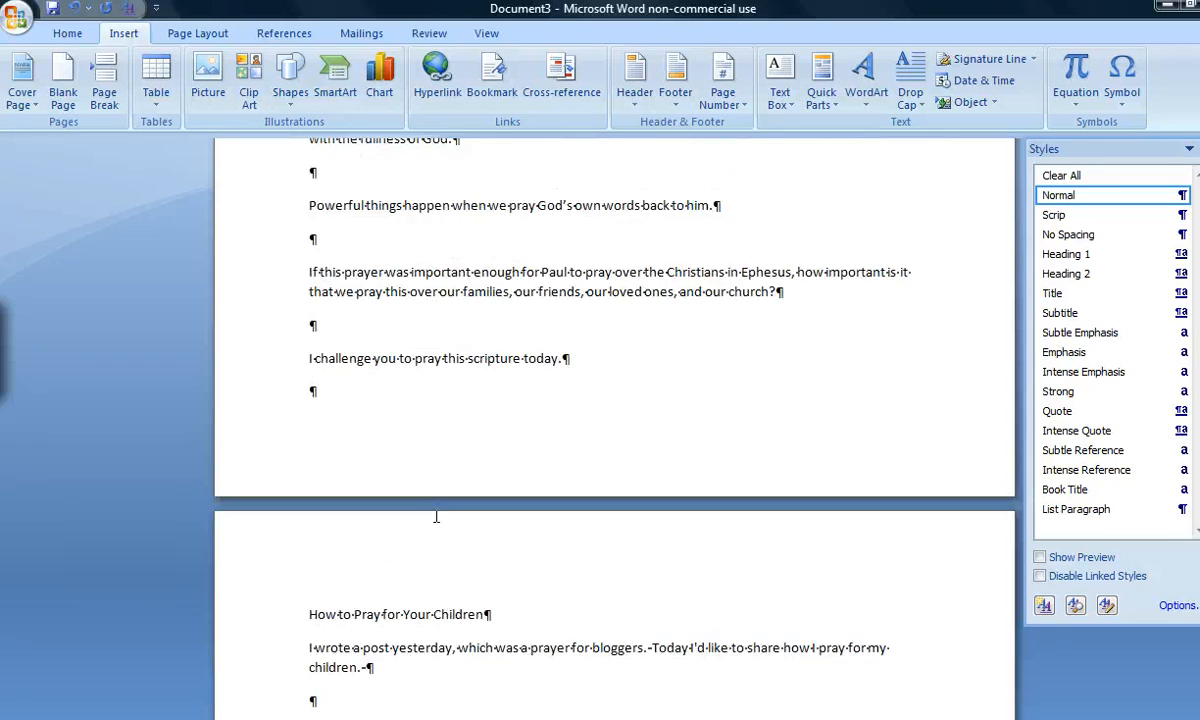
scroll(425, 538, down, 15)
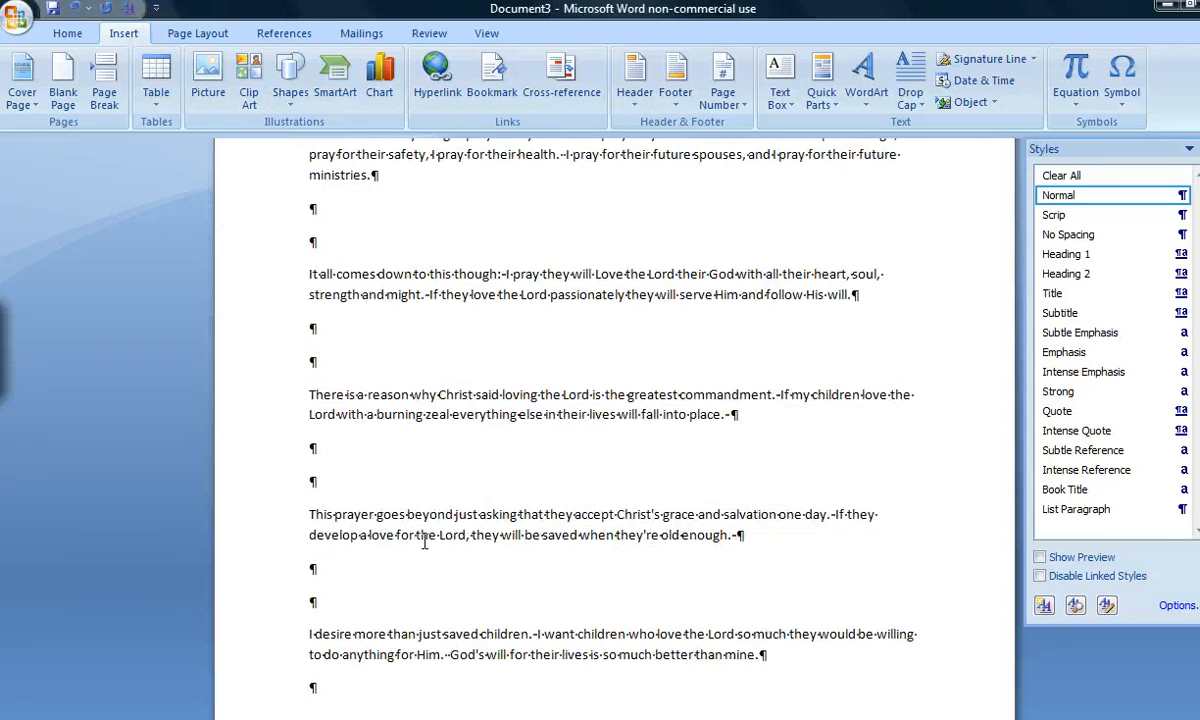
scroll(420, 548, down, 15)
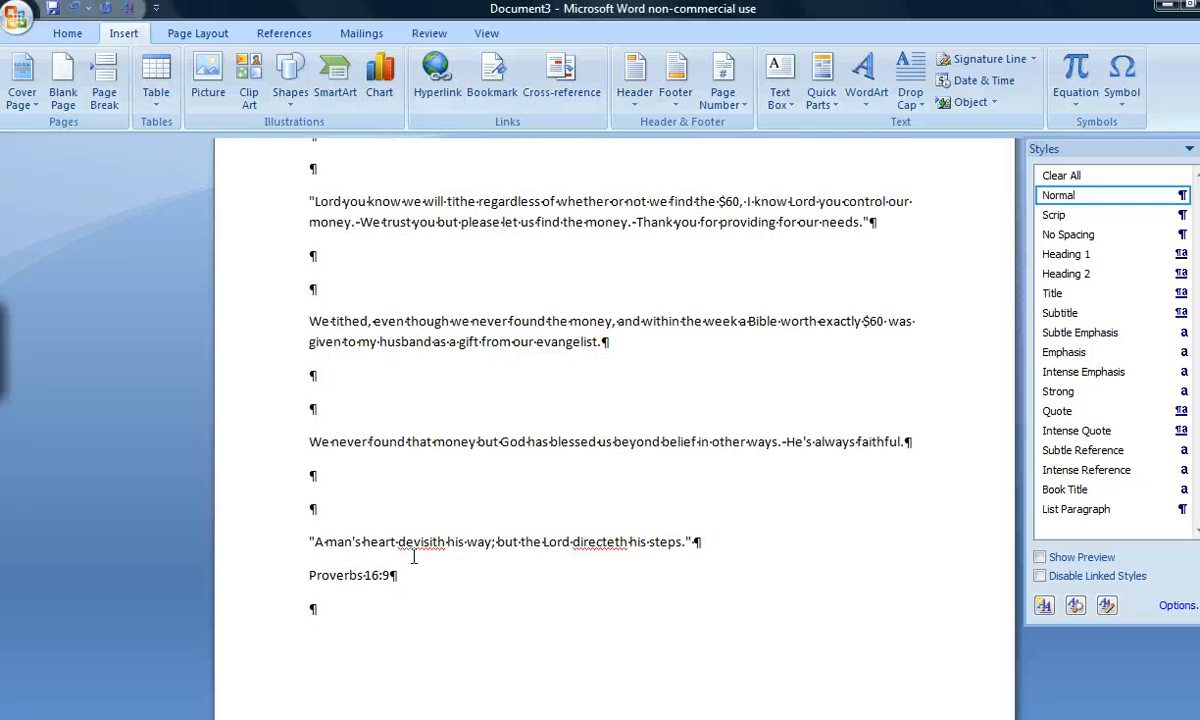
scroll(411, 557, down, 10)
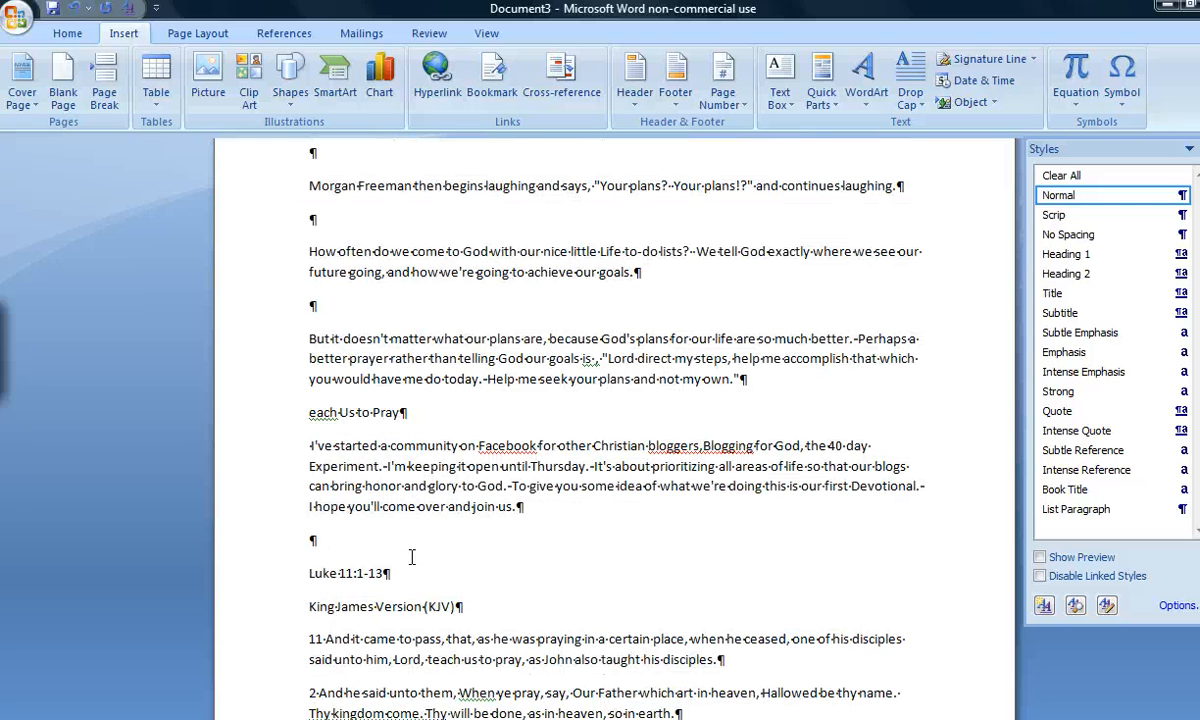